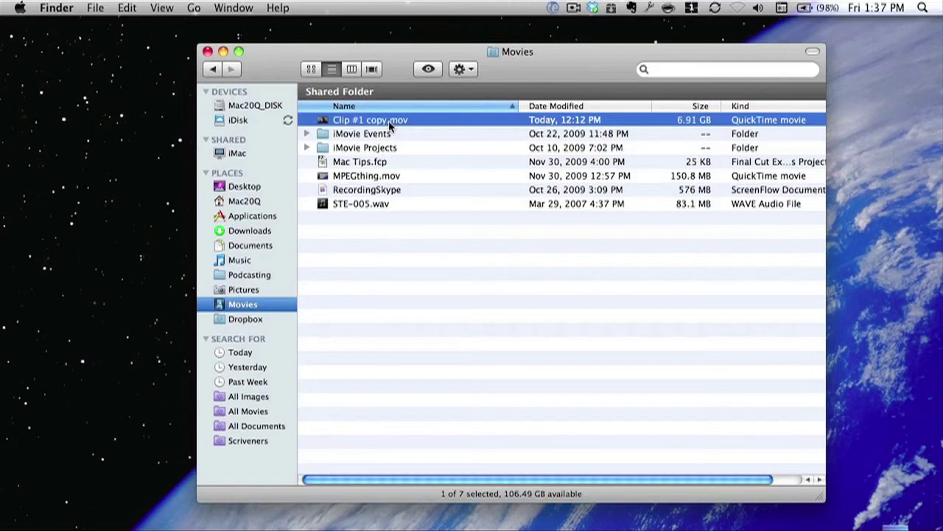
Open Clip #1 copy.mov from the Movies folder in Amadeus Pro and convert its stereo track to mono.
right_click(391, 127)
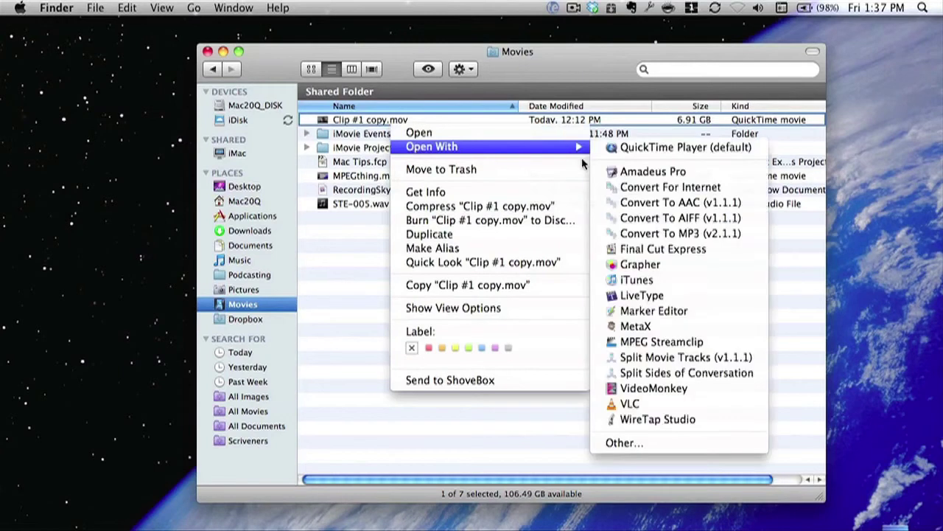
mouse_move(562, 148)
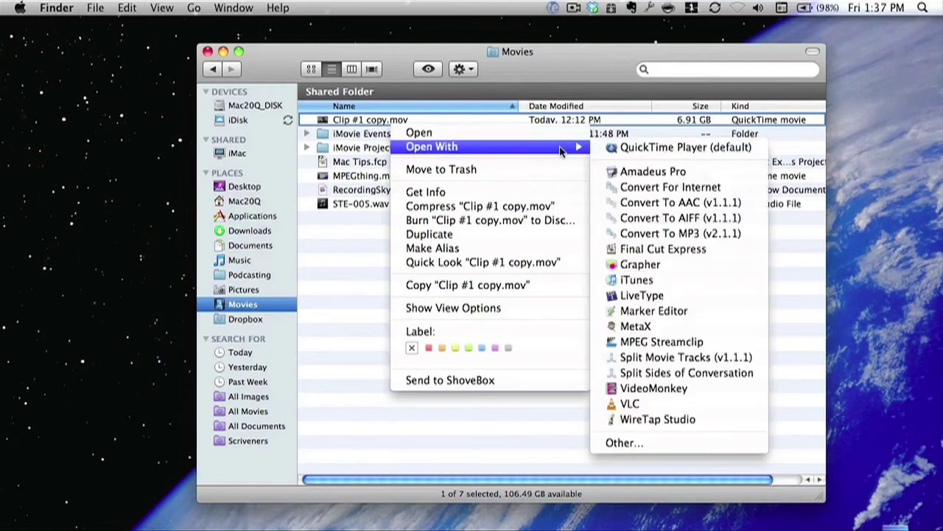
left_click(625, 172)
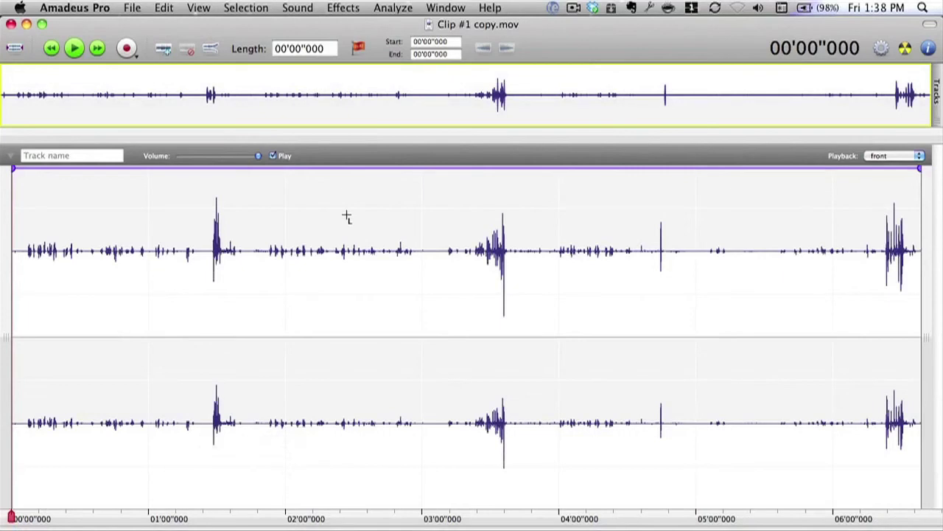
right_click(351, 161)
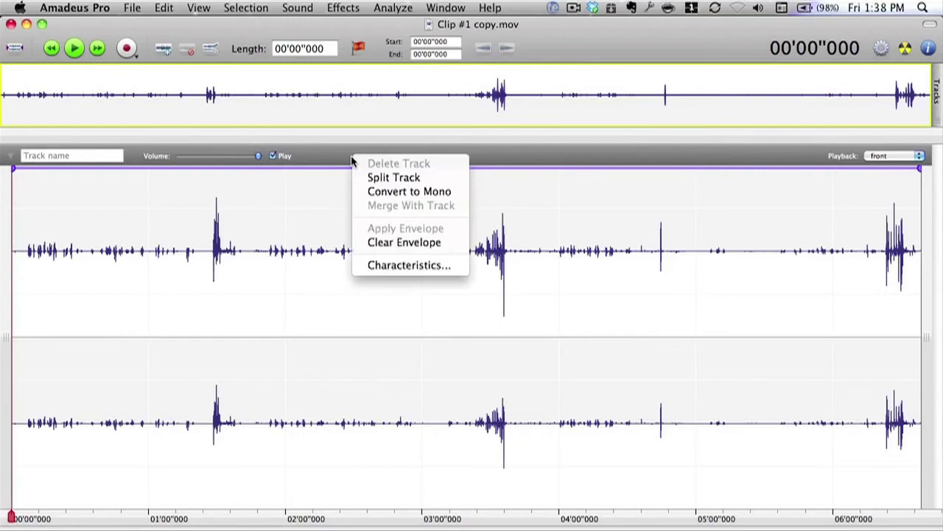
left_click(384, 193)
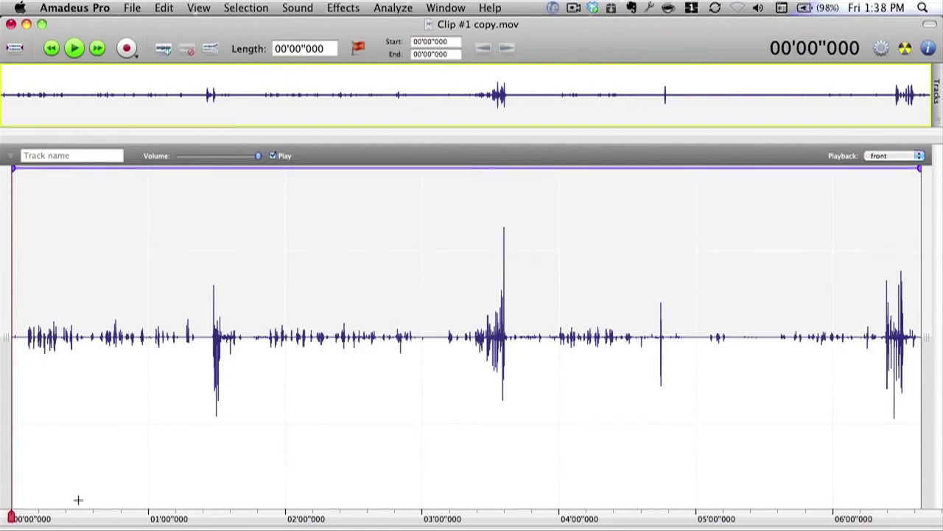
Switch to Finder and add STE-005.wav from the Movies folder to the Amadeus Pro document as a second track.
key("super+Tab")
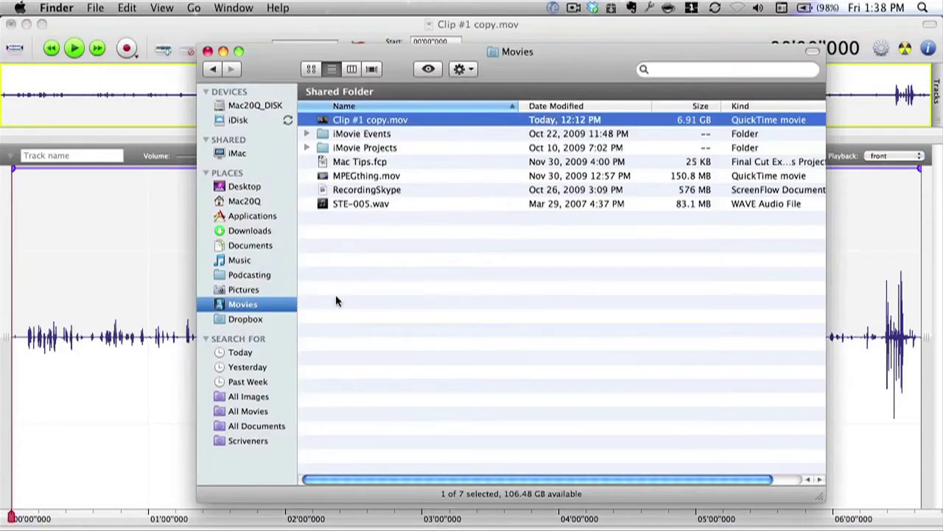
left_click_drag(361, 204, 125, 418)
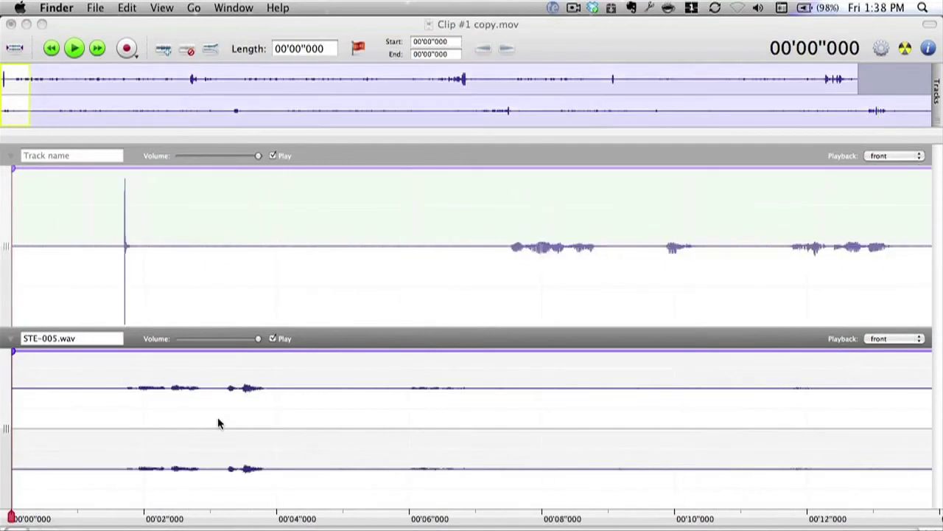
left_click(118, 263)
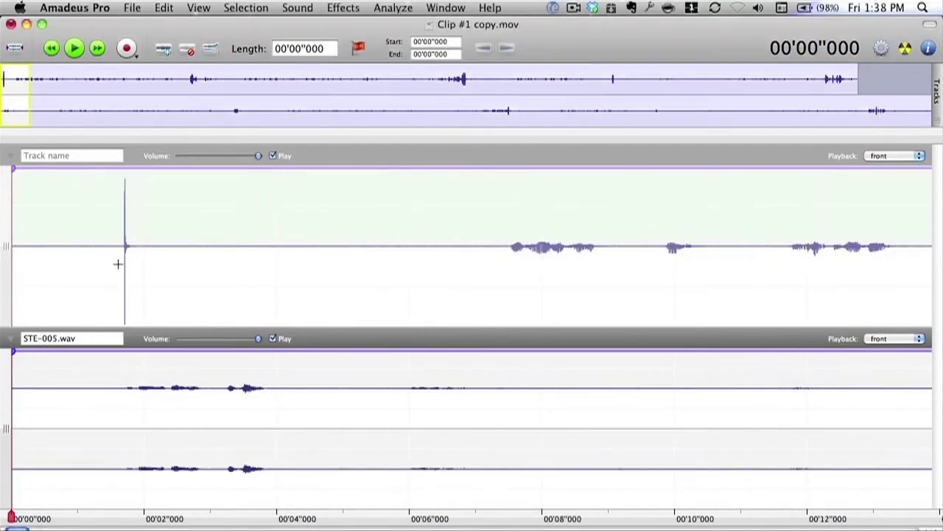
Play the audio from just before the loud spike in the movie clip's track, at about 00'01"600.
left_click(117, 253)
key("space")
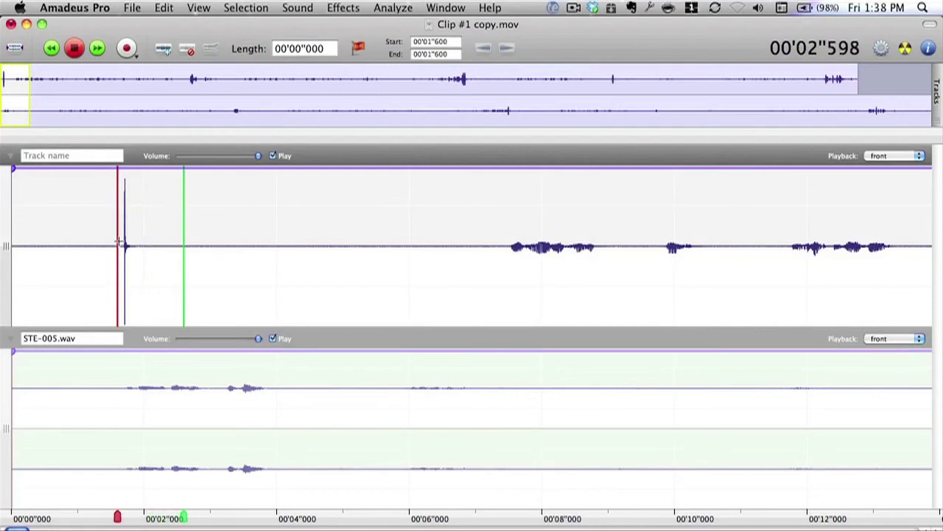
key("space")
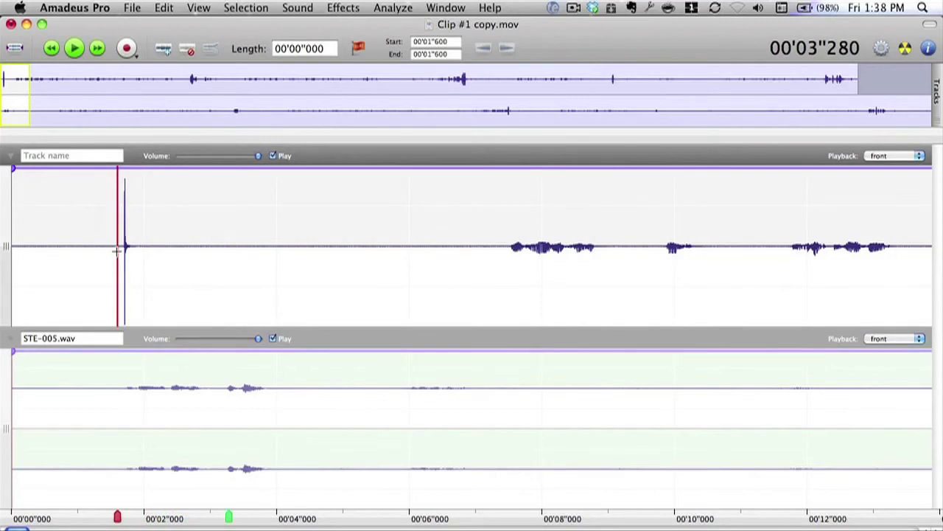
Delete about 19 seconds of audio ahead of the loud spike in the STE-005.wav track.
key("super+minus")
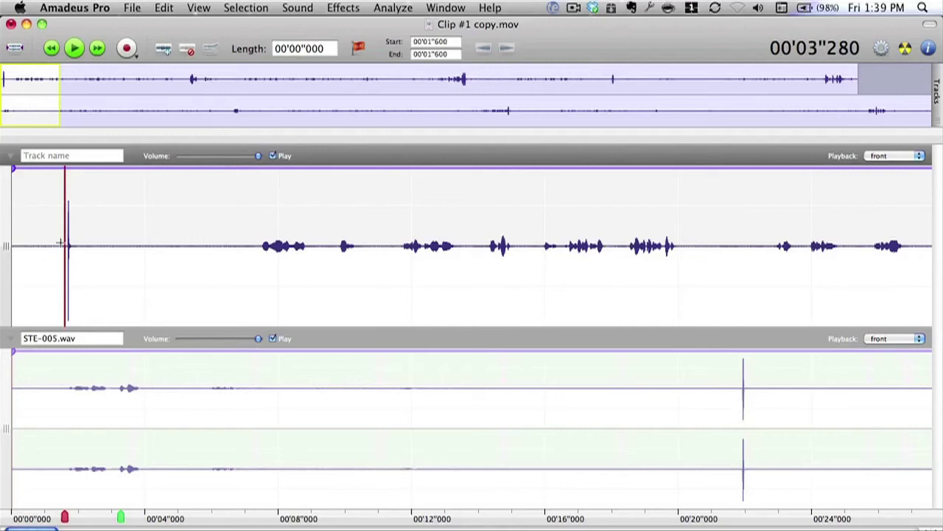
left_click(727, 415)
left_click_drag(721, 415, 85, 518)
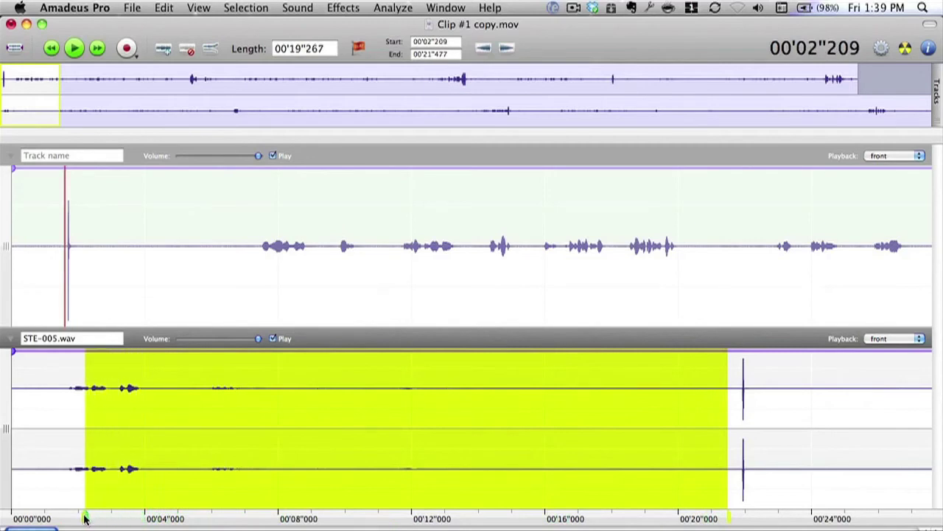
key("Delete")
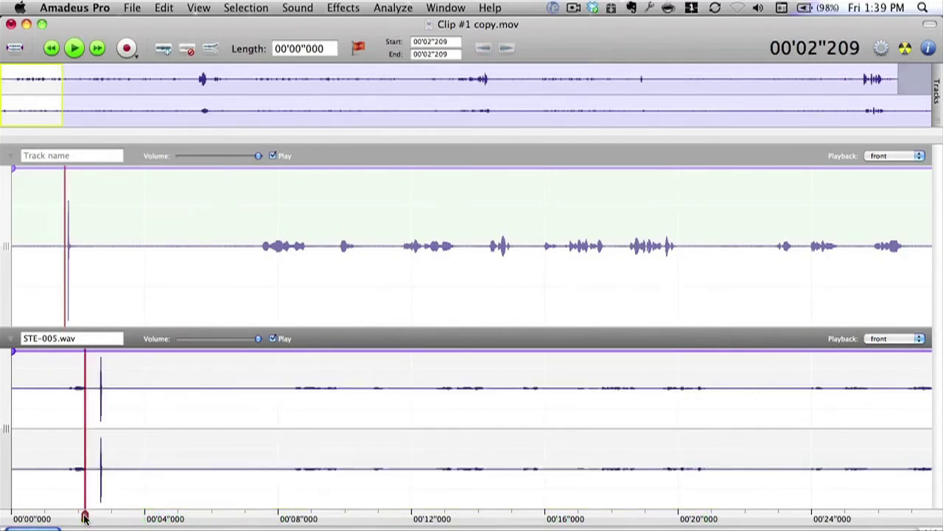
Remove more audio ahead of the STE-005.wav spike in three short cuts until it nearly lines up with the movie clip's spike.
key("super+equal")
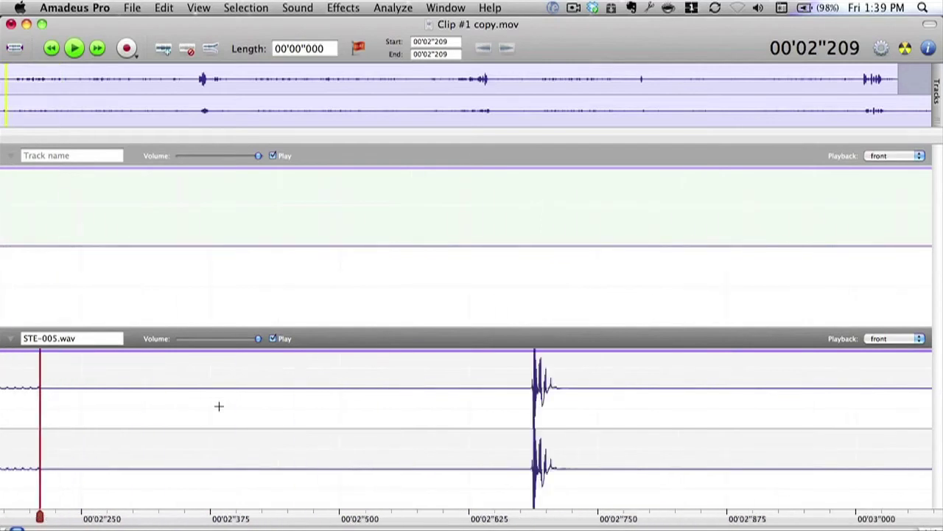
scroll(219, 406, "left", 10)
left_click_drag(843, 432, 244, 506)
key("BackSpace")
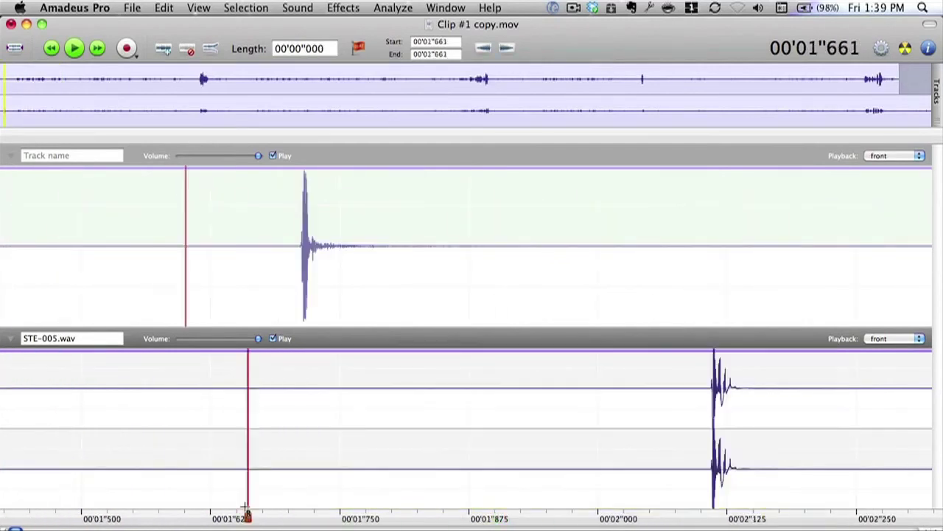
left_click_drag(653, 417, 205, 419)
key("BackSpace")
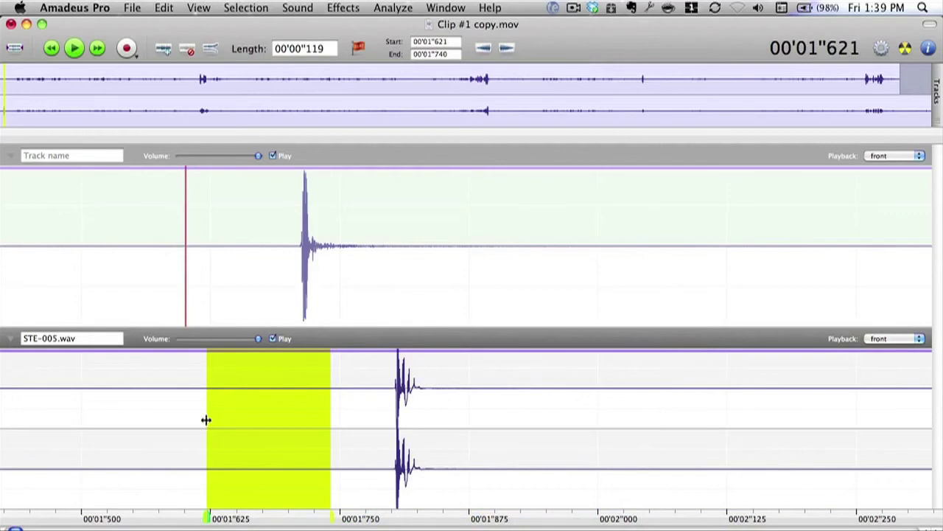
left_click(316, 430)
left_click_drag(352, 417, 278, 412)
key("BackSpace")
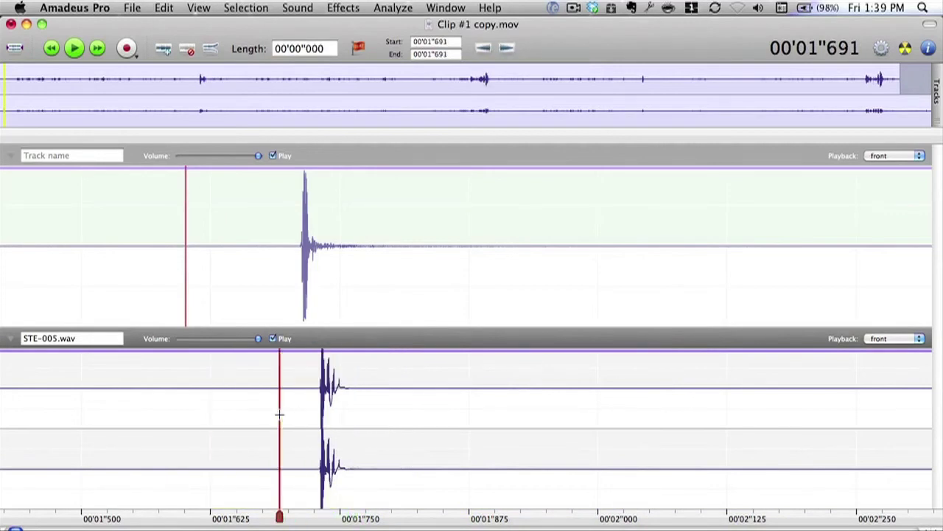
Place a marker named "choose" at the very start of the spike in the movie clip's track, at 00'01"712.
scroll(279, 414, "up", 5)
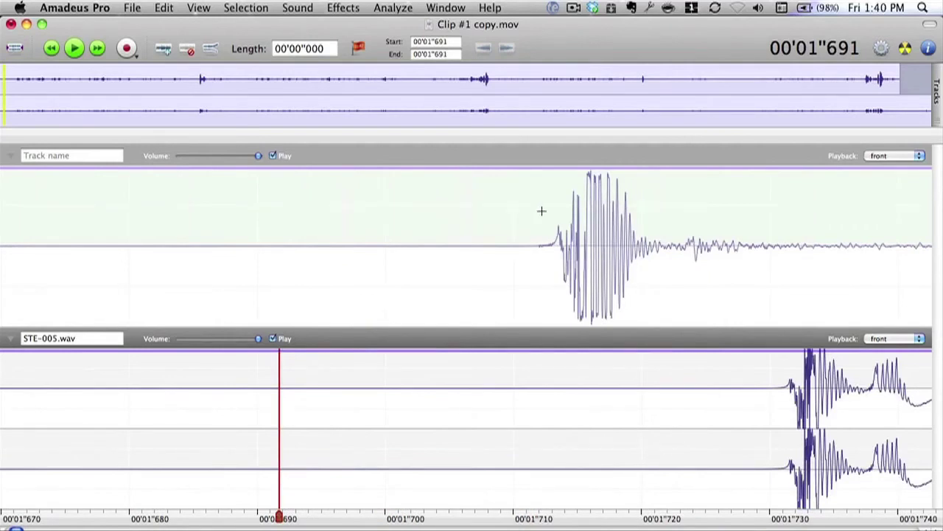
left_click(541, 247)
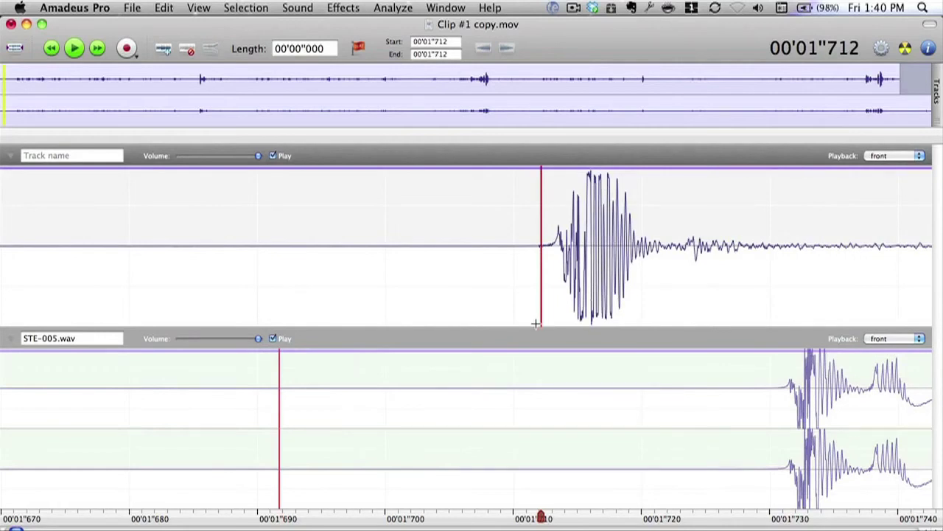
key("super+m")
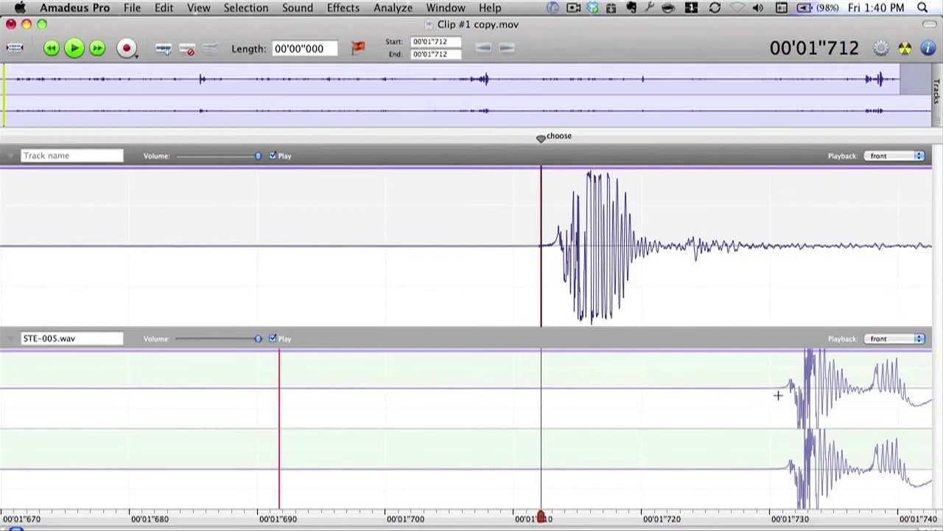
Delete the STE-005.wav audio between the marker and the start of its spike, about 0.018 seconds.
left_click_drag(780, 395, 543, 412)
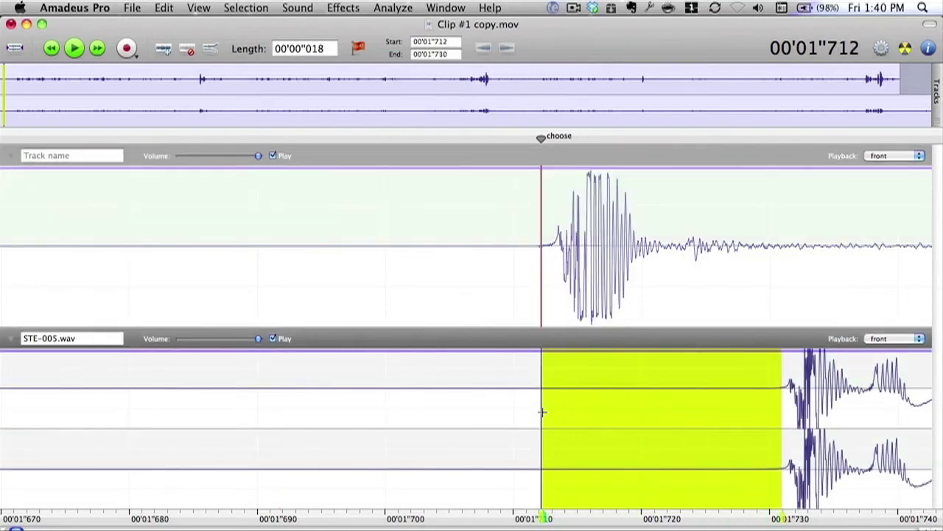
left_click_drag(543, 412, 541, 412)
key("Delete")
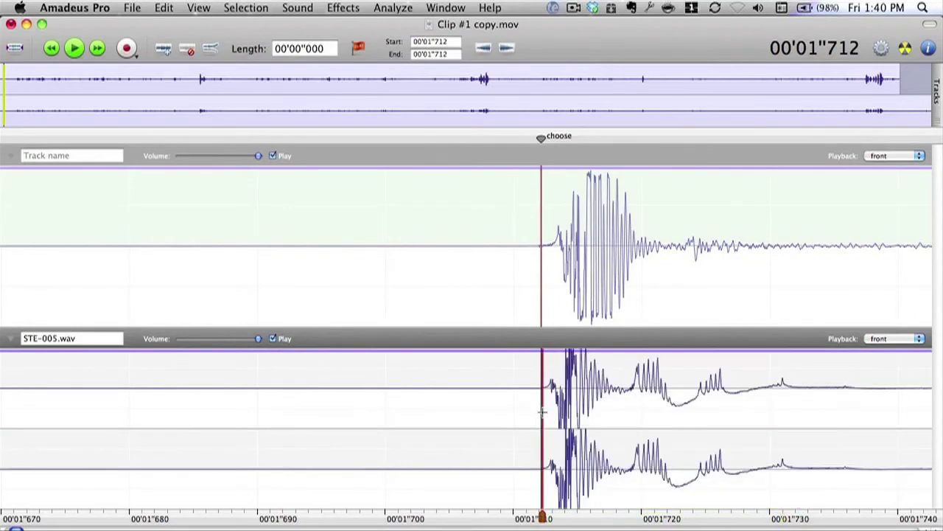
Inspect the aligned spikes closely and play both tracks from just before them, at about 00'01"679.
scroll(542, 413, "up", 2)
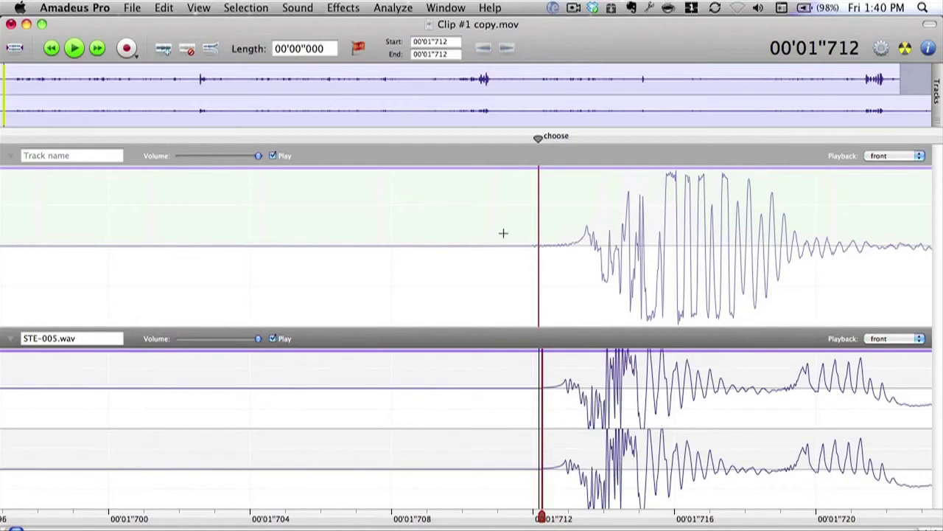
left_click(473, 250)
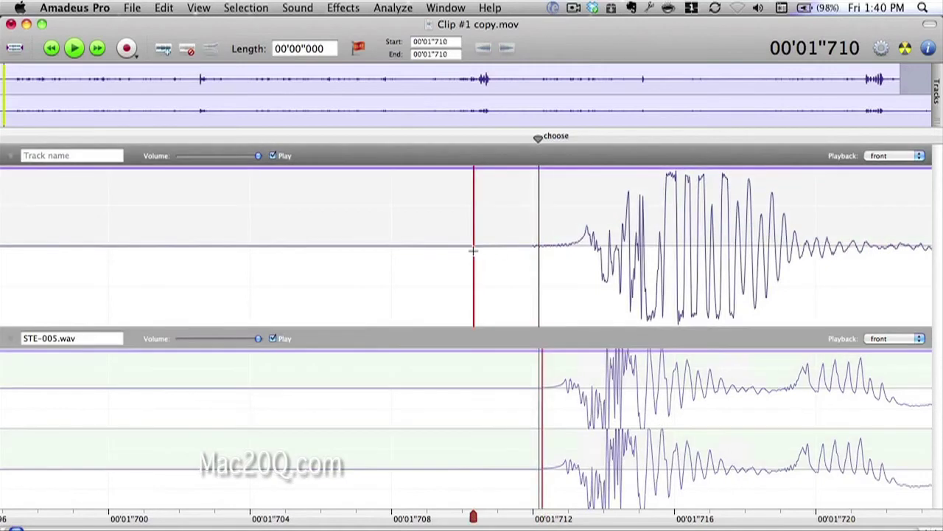
key("shift+Home")
key("BackSpace")
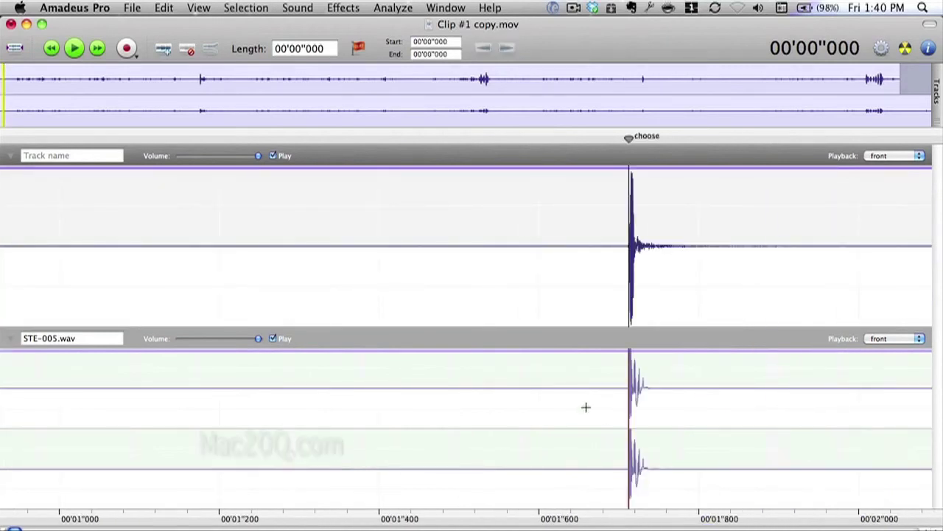
left_click(605, 425)
key("space")
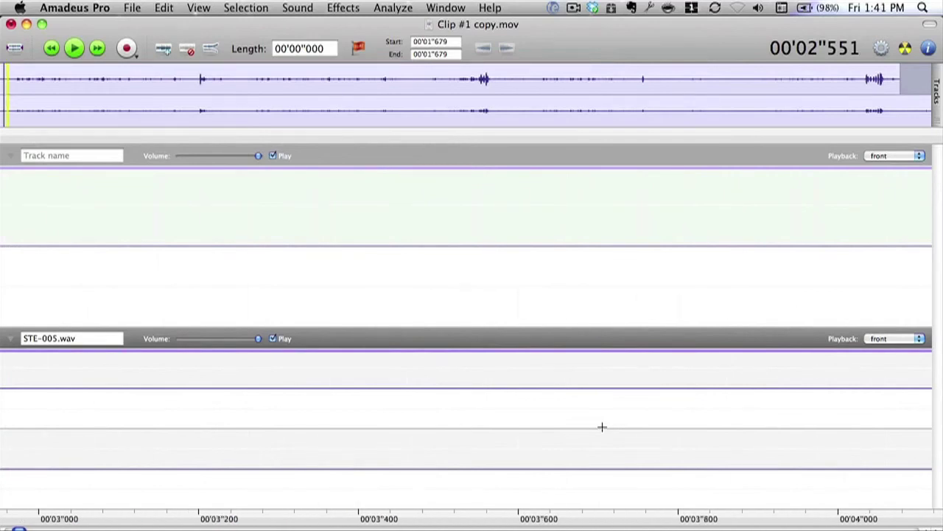
Play the first spoken passage from about 00'07"434, once from the movie clip's track and once from the STE-005.wav track.
left_click(550, 276)
key("space")
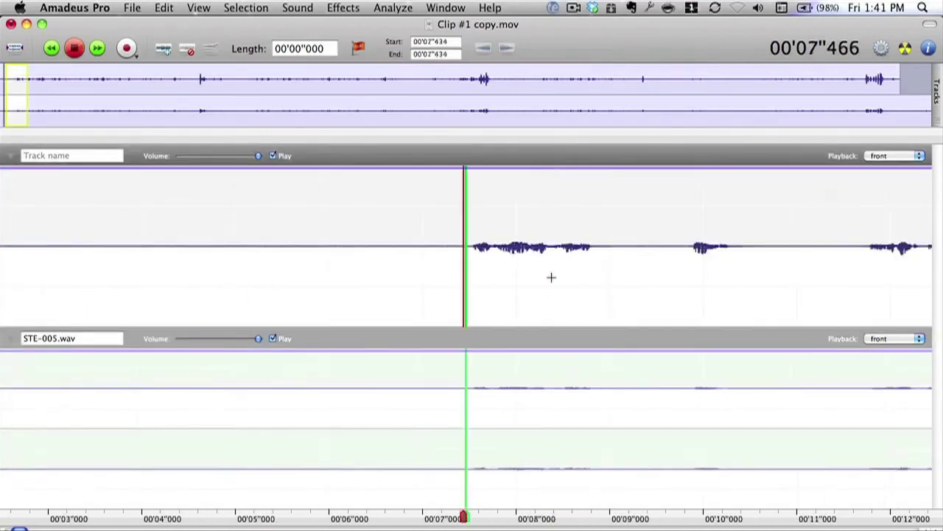
key("space")
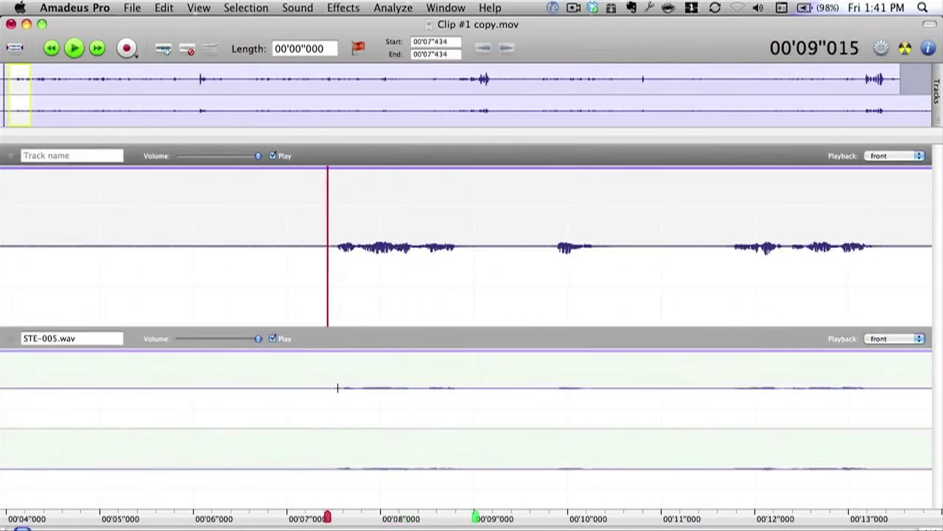
left_click(328, 419)
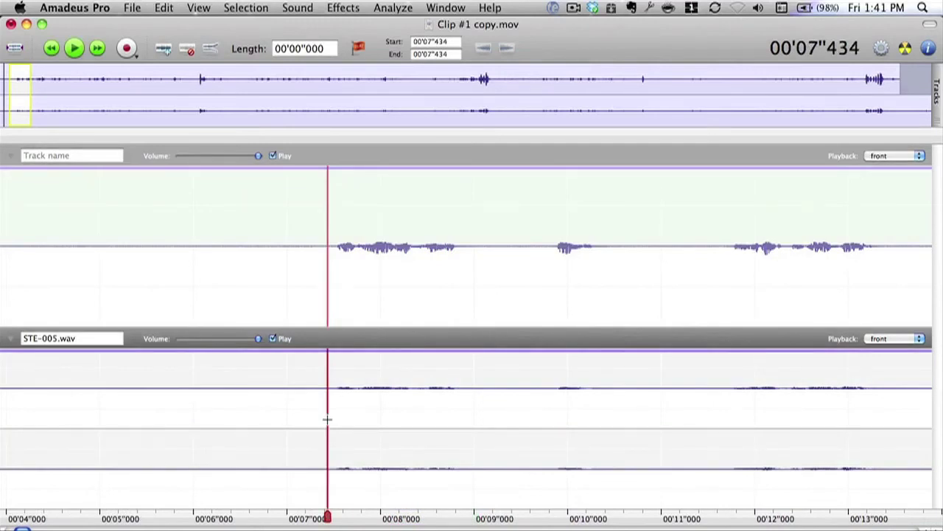
key("space")
key("space")
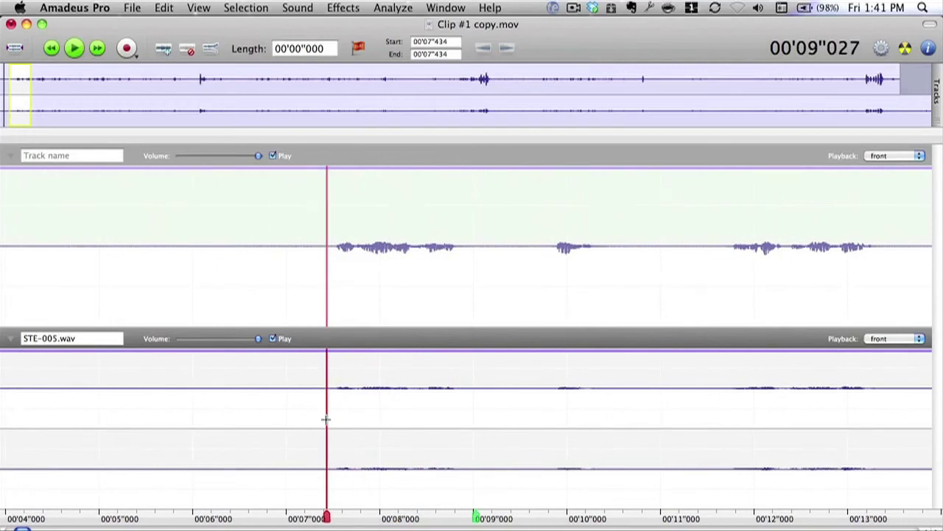
Amplify the entire STE-005.wav track by 15 dB.
scroll(327, 419, "left", 3)
left_click(326, 419)
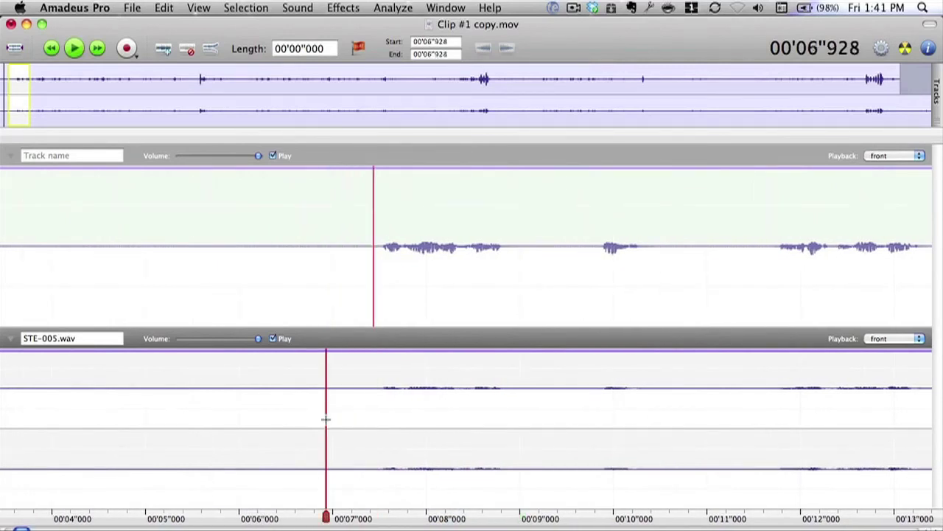
double_click(326, 419)
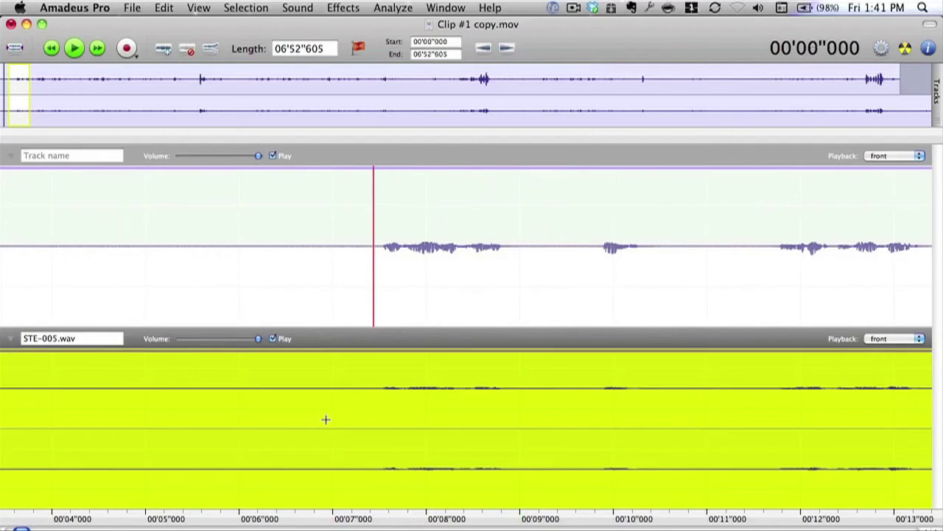
left_click(345, 9)
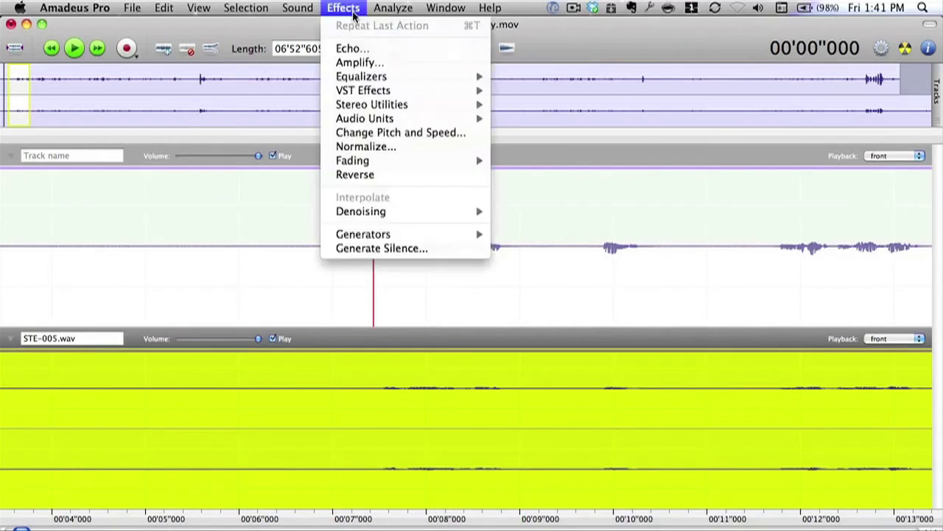
mouse_move(392, 235)
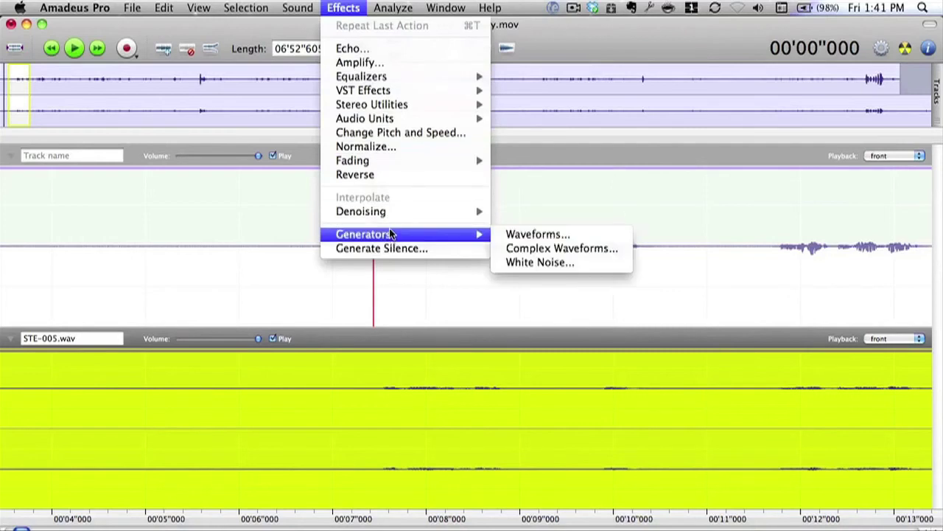
left_click(375, 63)
type("15")
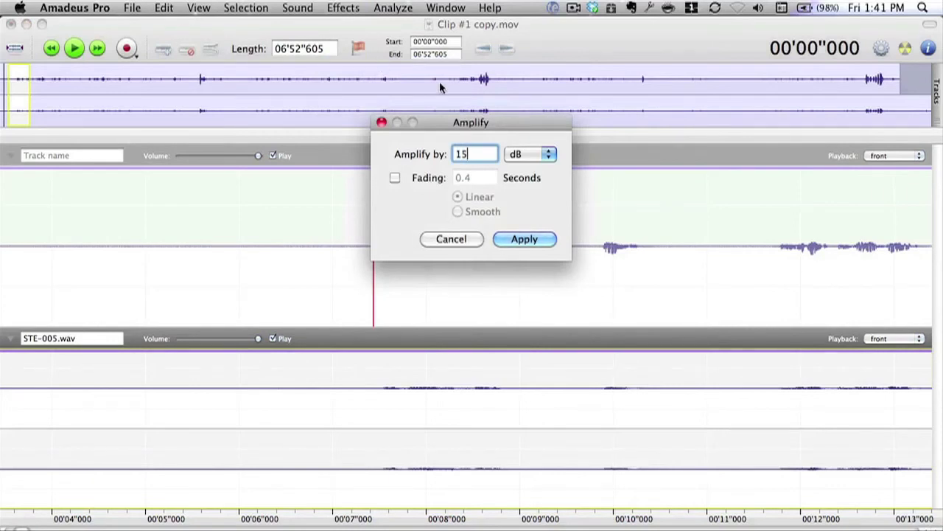
left_click(524, 239)
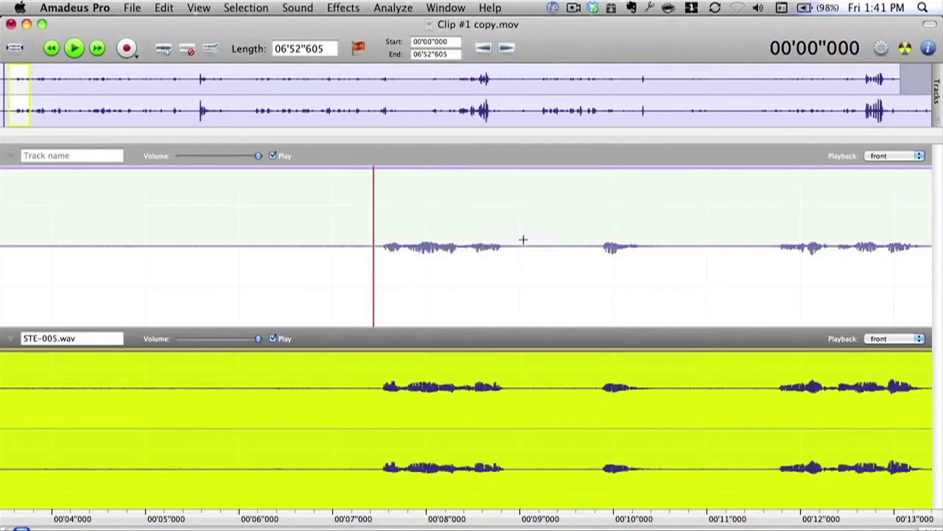
Play the amplified audio from the first spoken passage at 00'07"447 and from the quiet stretch at 00'05"126.
left_click(374, 418)
key("space")
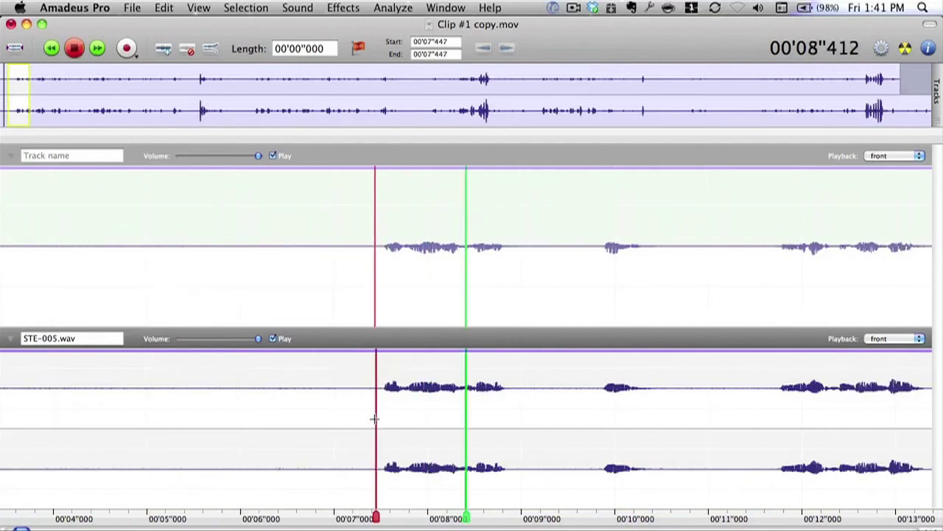
key("space")
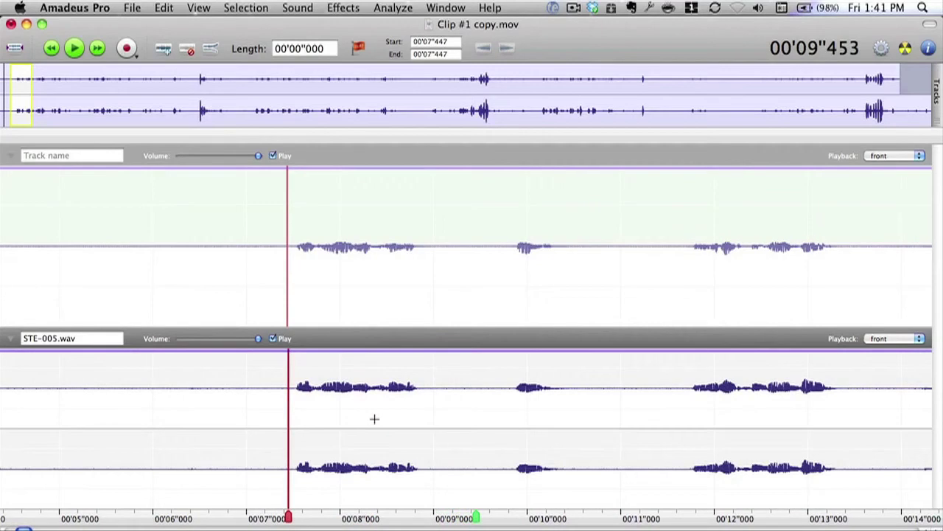
left_click(70, 405)
key("space")
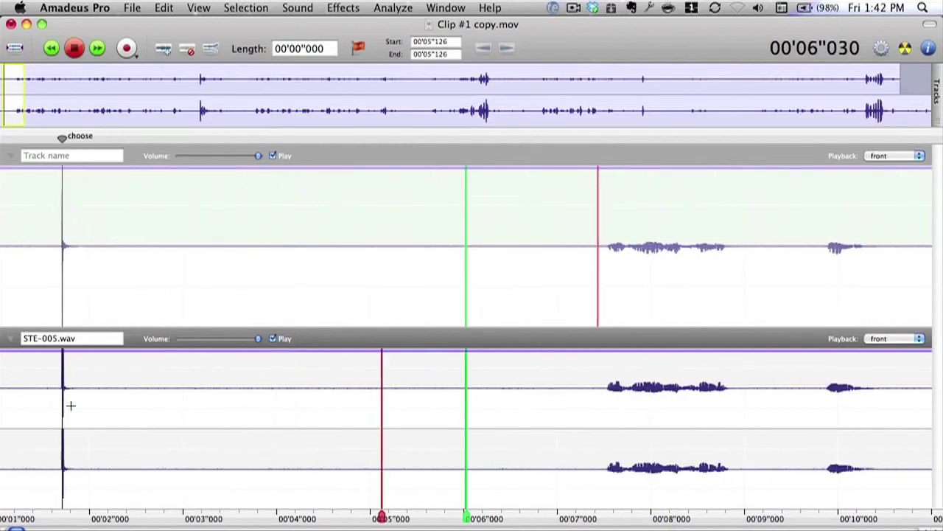
key("space")
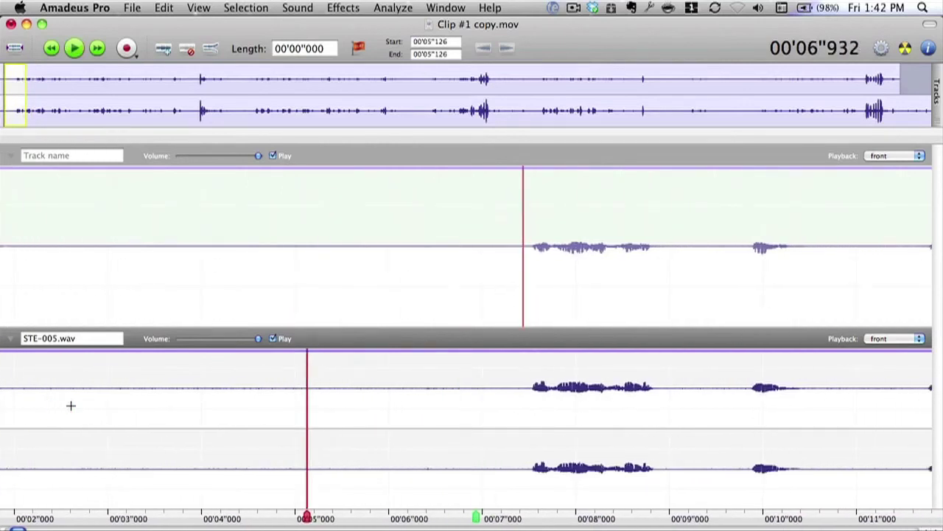
left_click(152, 409)
double_click(152, 408)
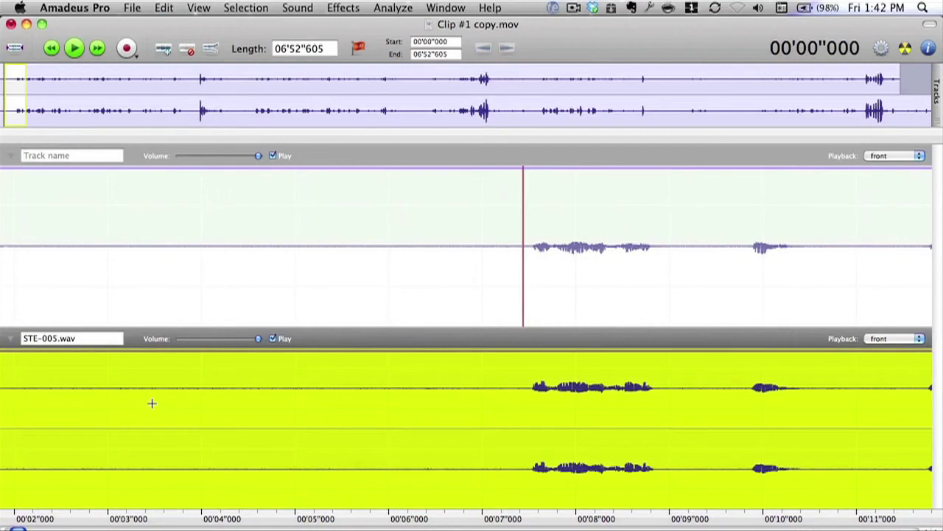
left_click(352, 11)
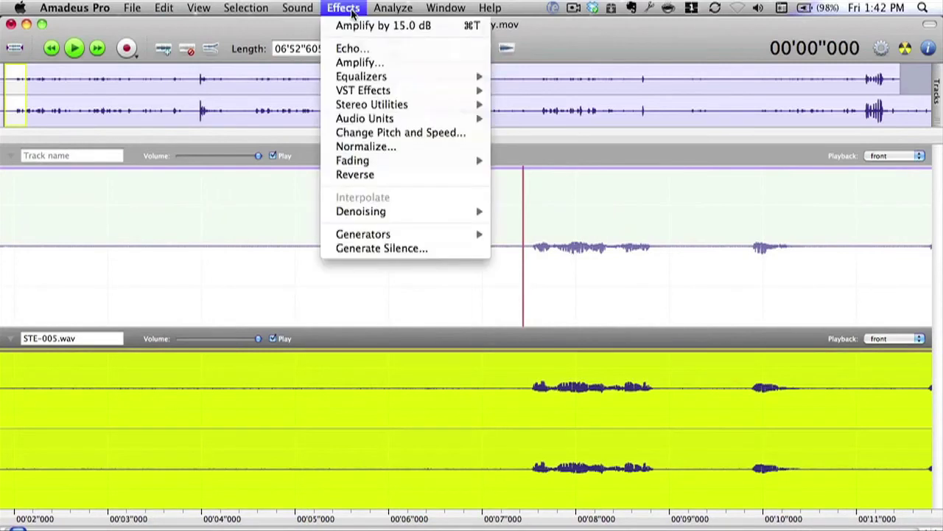
mouse_move(394, 217)
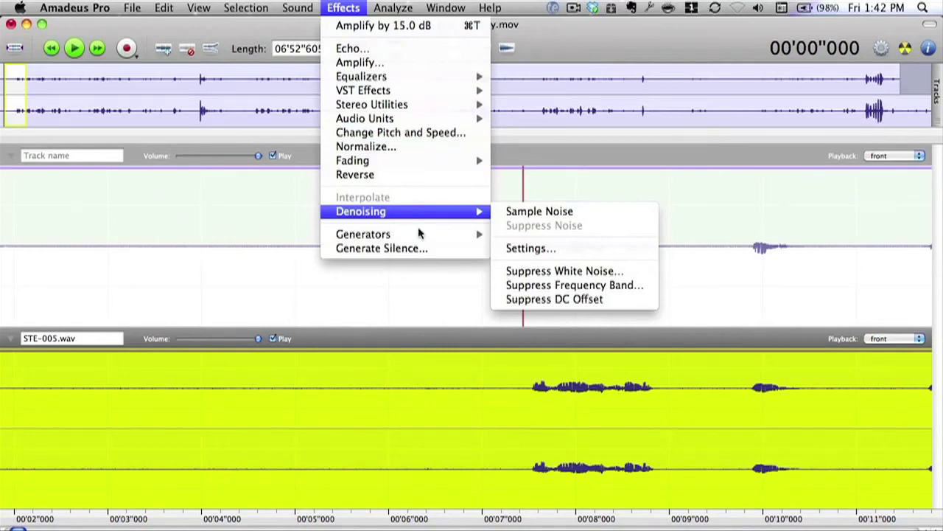
left_click(318, 398)
left_click(317, 400)
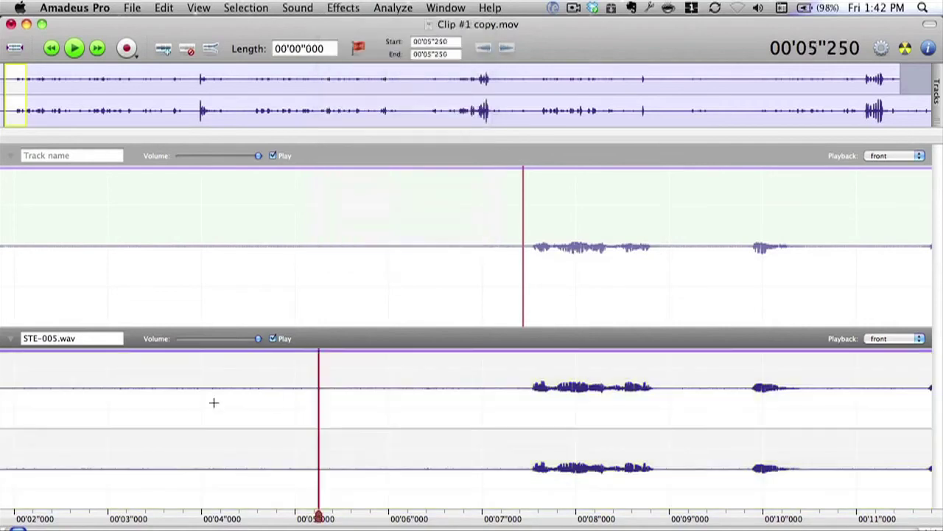
Sample the background noise from the silent stretch of STE-005.wav between about 00'03"629 and 00'06"368.
left_click_drag(167, 408, 424, 423)
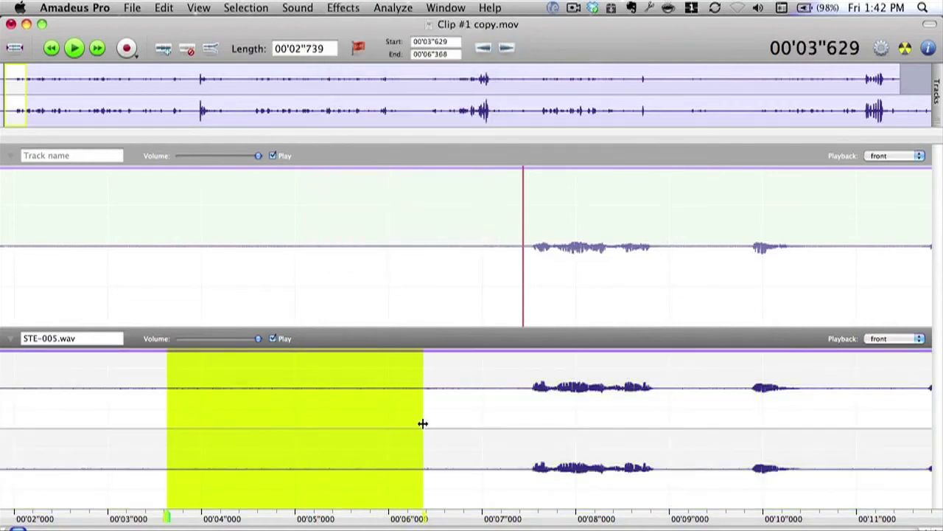
left_click(336, 9)
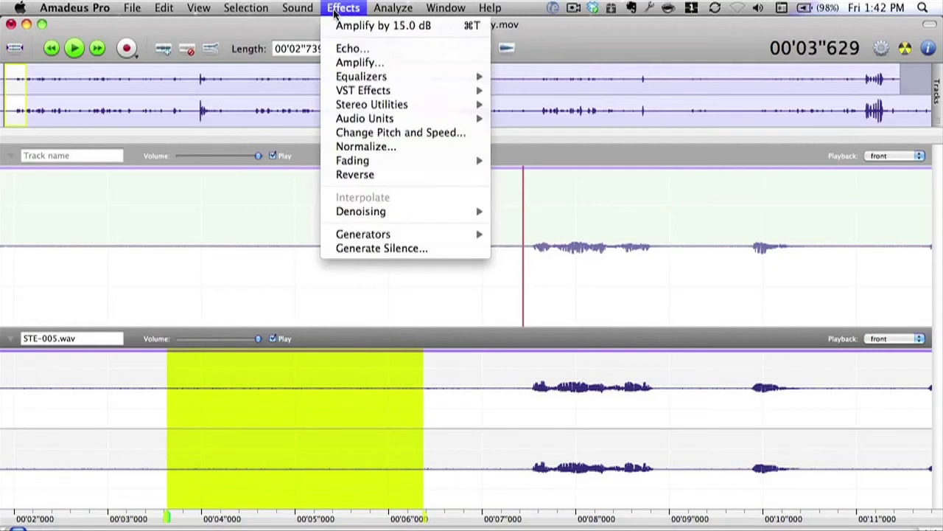
mouse_move(423, 213)
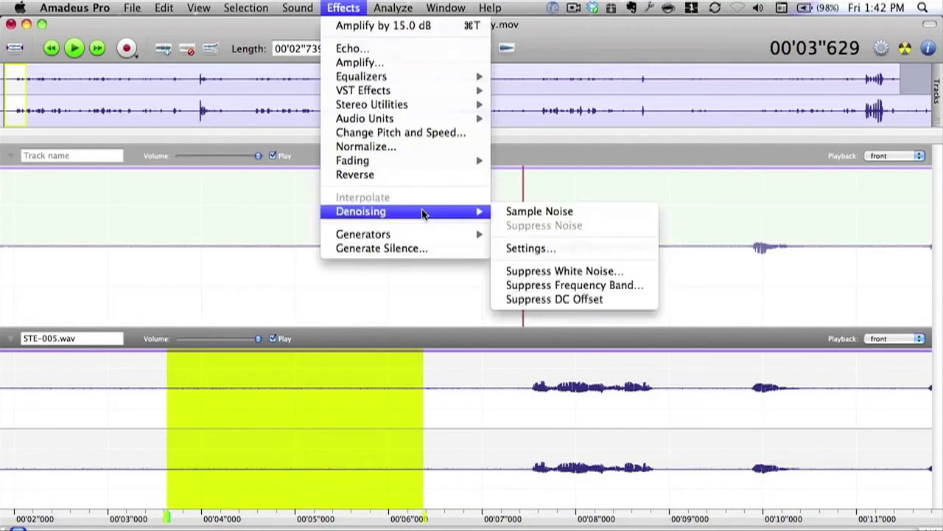
left_click(504, 213)
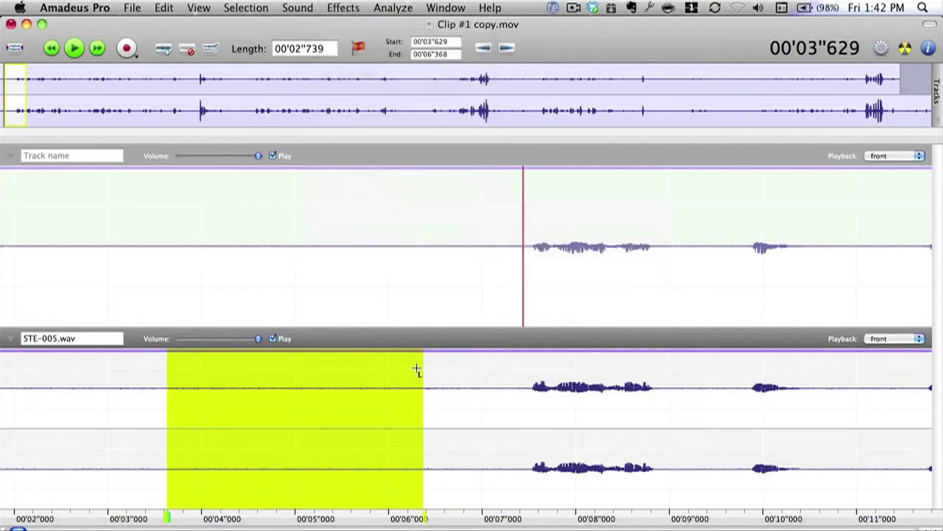
Suppress the sampled noise across the entire STE-005.wav track.
left_click(407, 427)
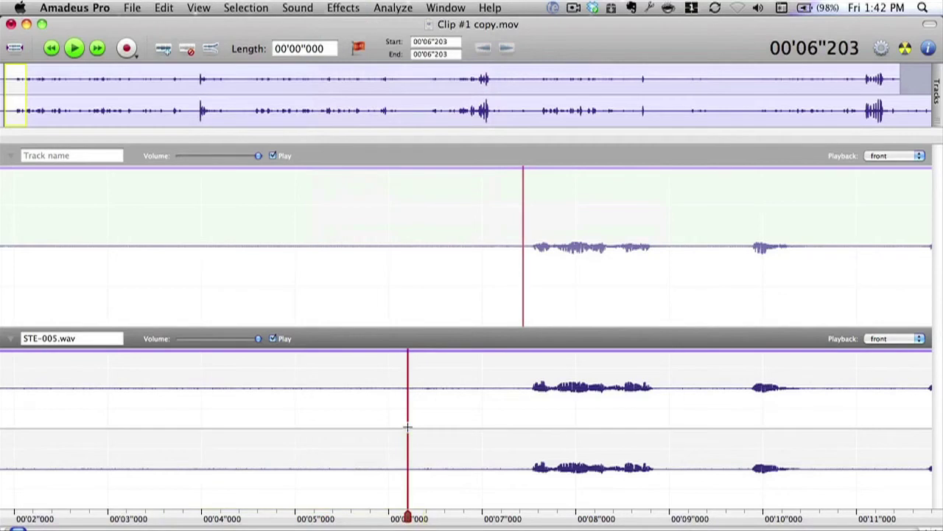
key("super+a")
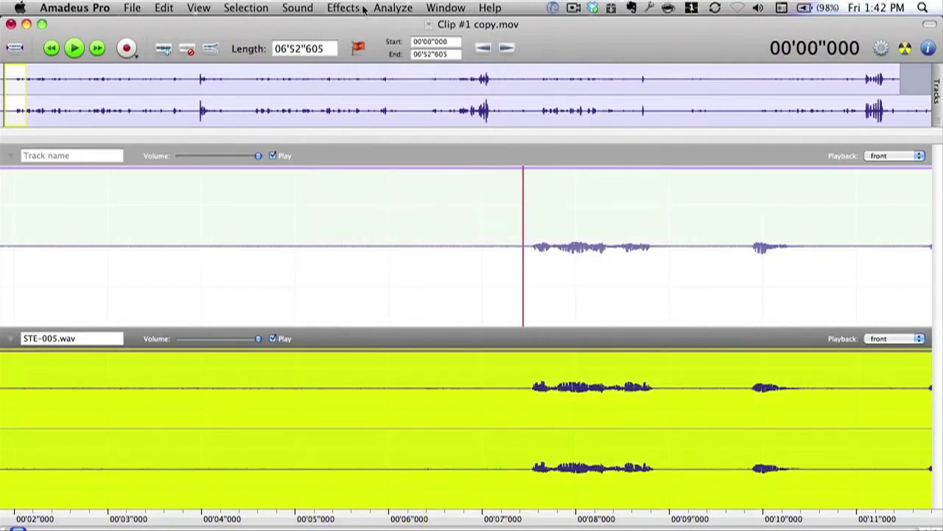
left_click(357, 14)
mouse_move(402, 210)
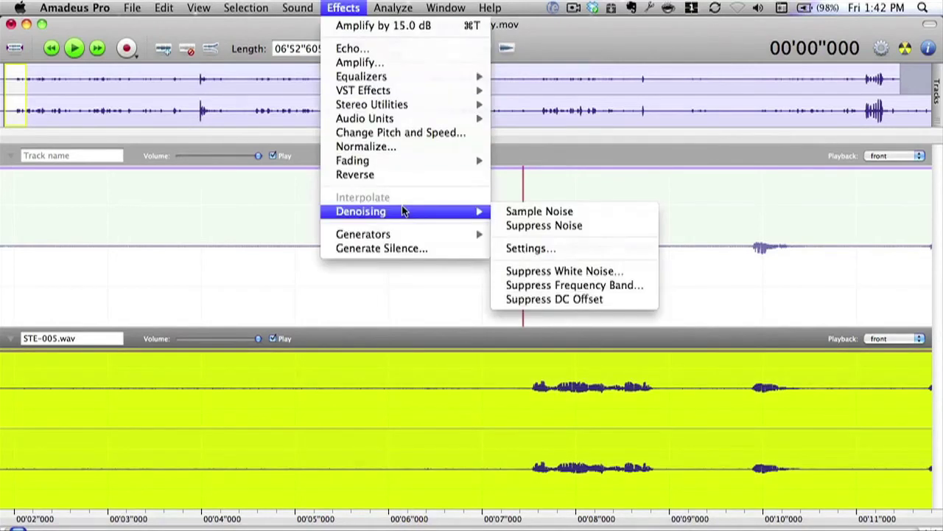
left_click(520, 228)
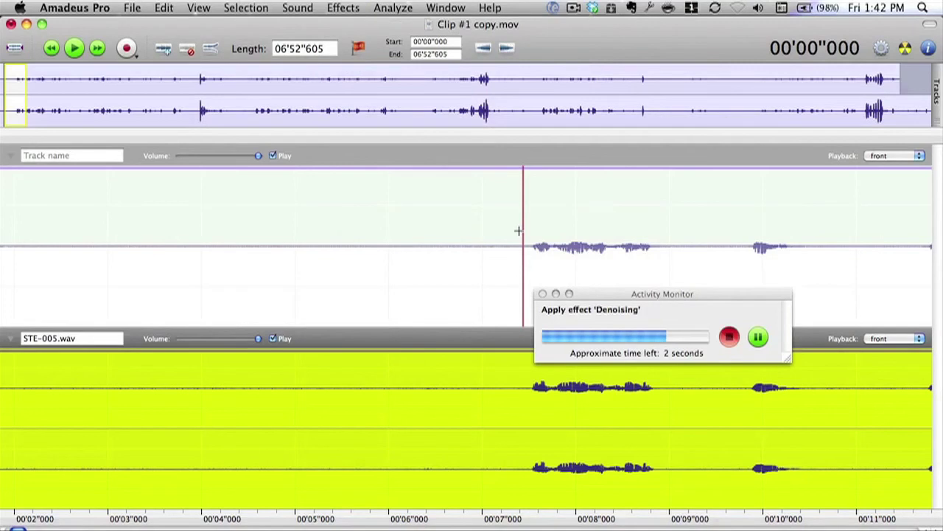
Play the denoised STE-005.wav speech from about 00'07"250 and undo the noise suppression.
key("space")
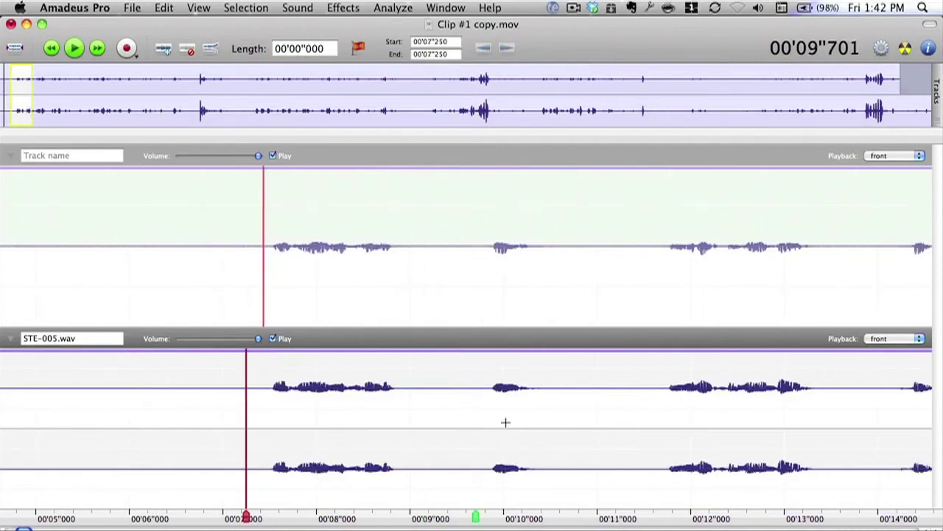
key("super+a")
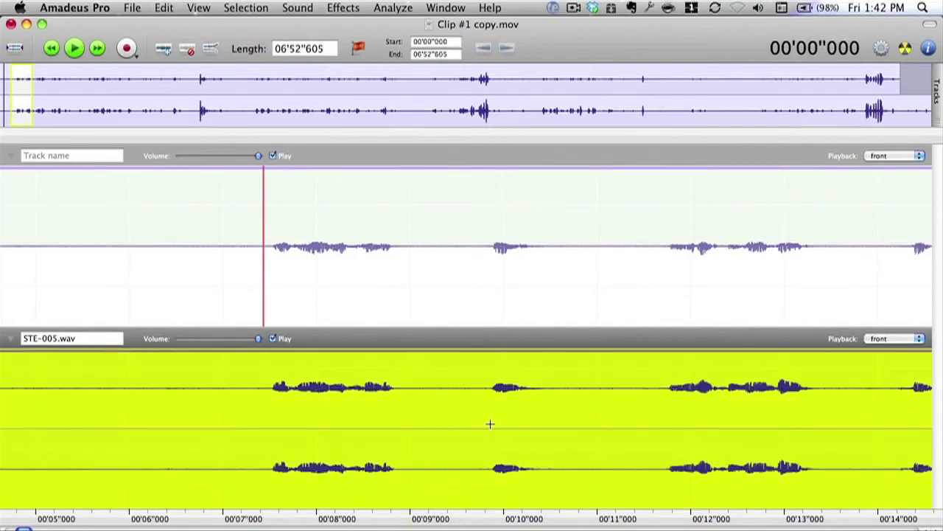
Start White Noise Removal on the entire STE-005.wav track and preview it with a Noise RMS Power of -45.0 dB.
scroll(260, 442, "left", 10)
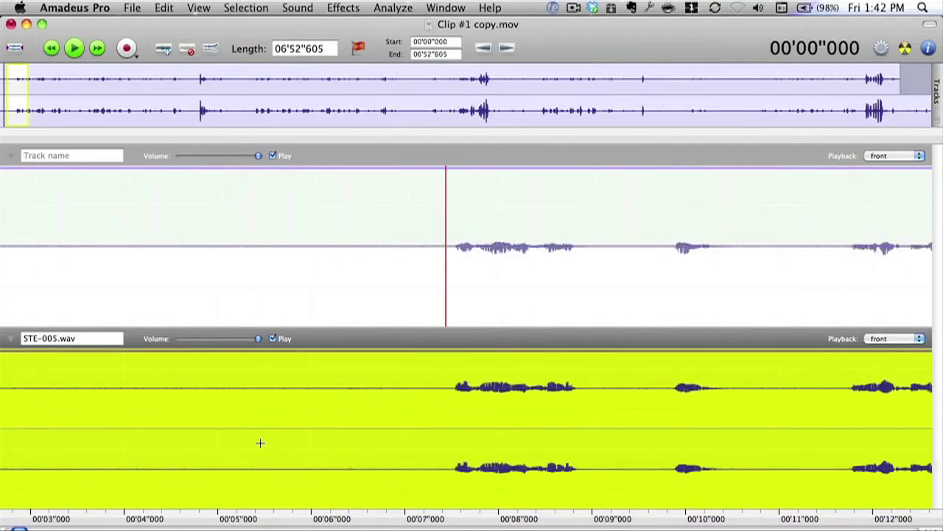
left_click(316, 424)
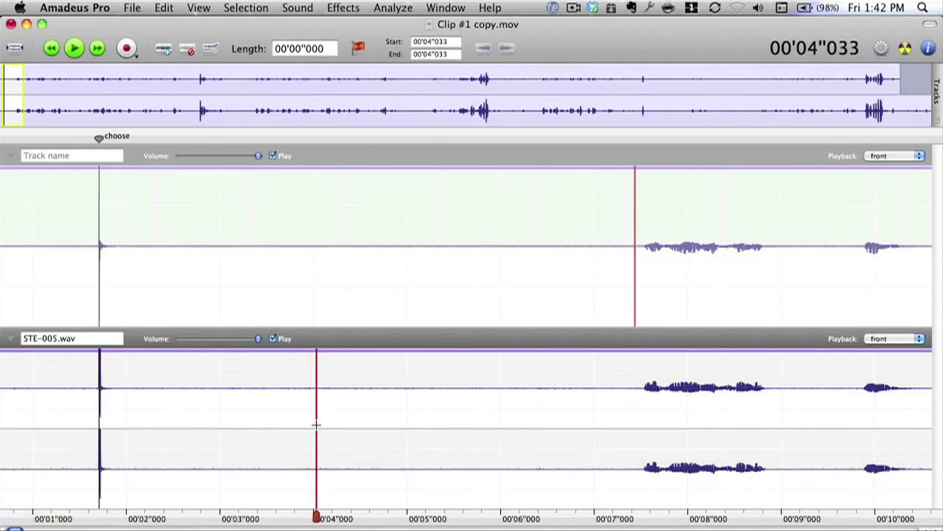
key("super+a")
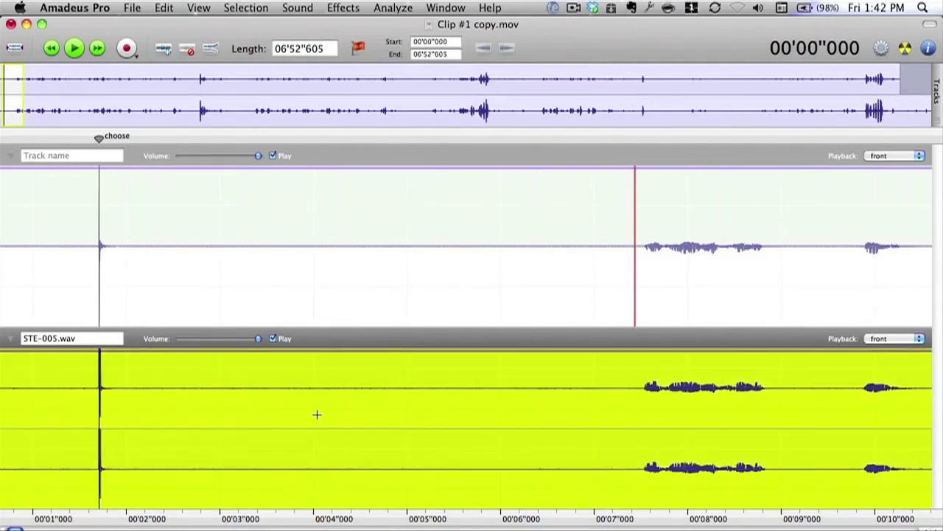
left_click(345, 10)
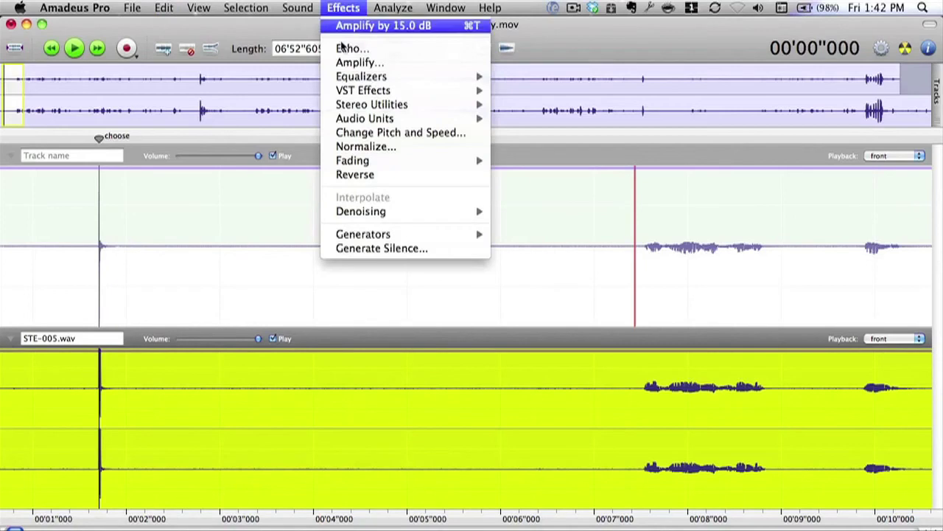
mouse_move(388, 210)
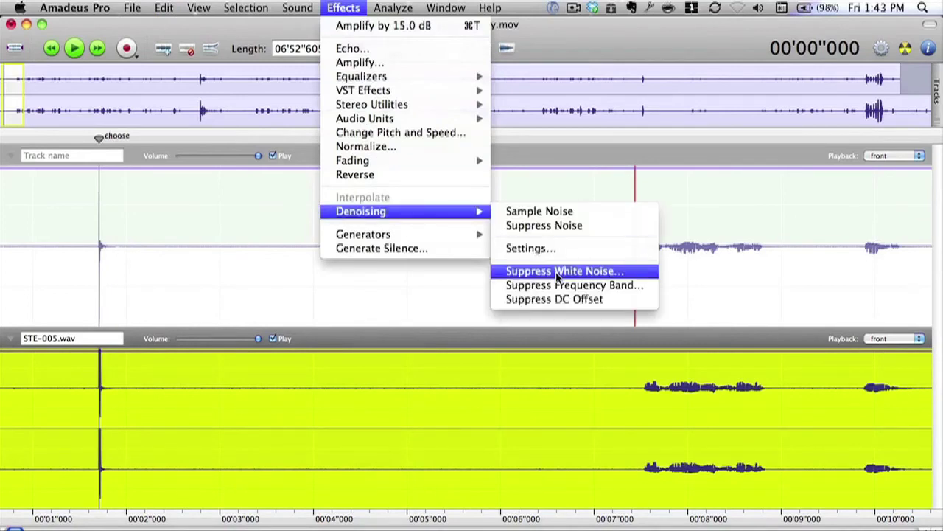
left_click(558, 272)
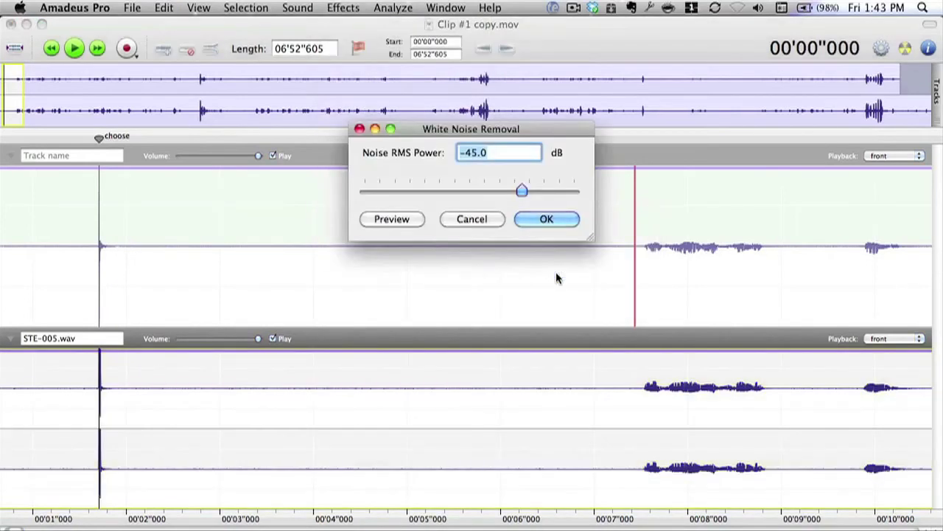
left_click(400, 218)
Preview various Noise RMS Power levels and apply White Noise Removal to STE-005.wav at -54.1 dB.
left_click_drag(522, 190, 406, 191)
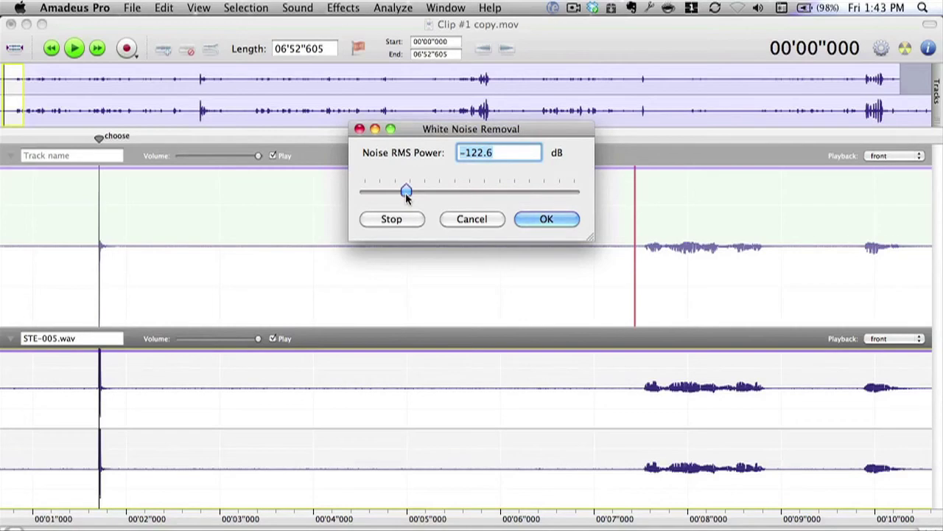
left_click_drag(406, 192, 453, 196)
left_click_drag(453, 191, 471, 190)
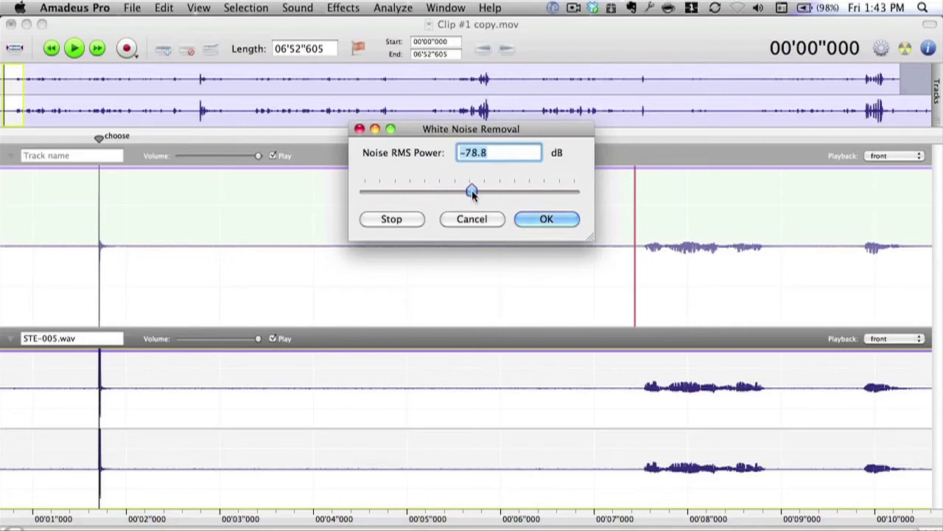
left_click_drag(472, 189, 494, 193)
left_click_drag(493, 194, 510, 196)
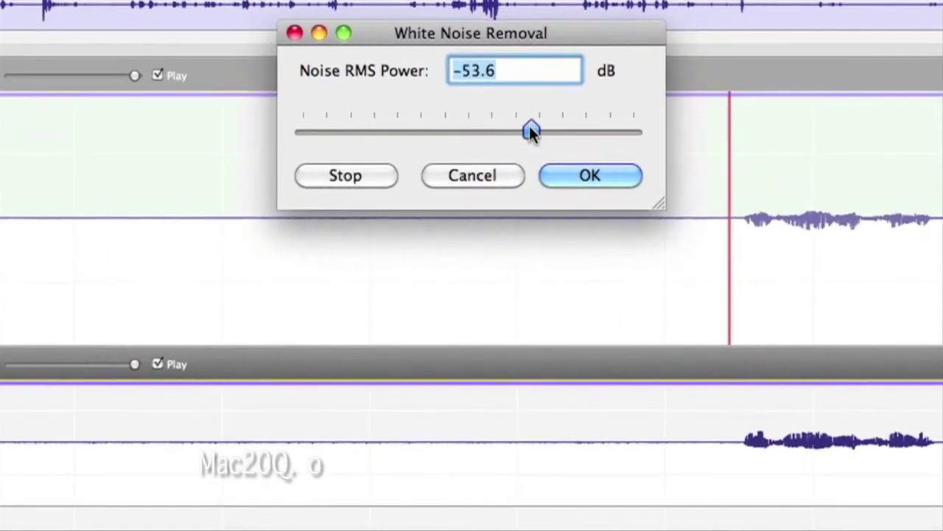
left_click_drag(520, 161, 582, 143)
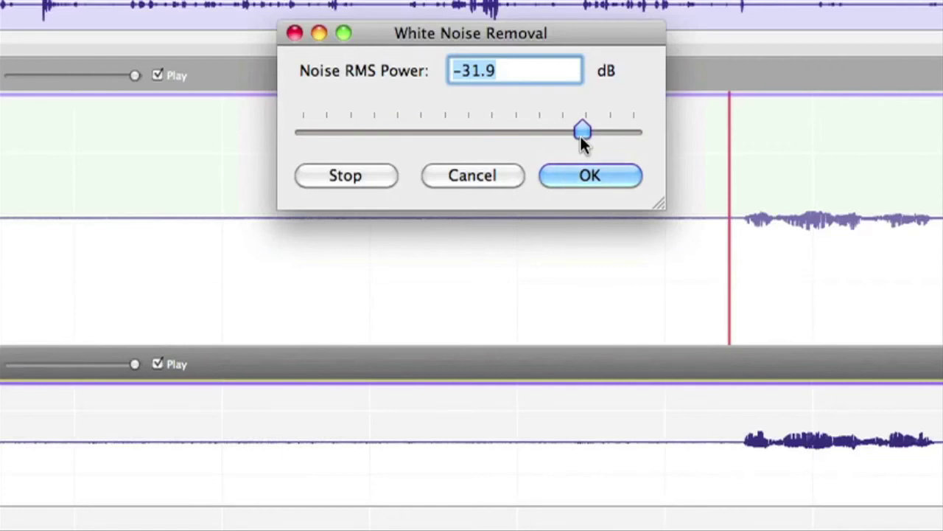
left_click_drag(582, 133, 531, 126)
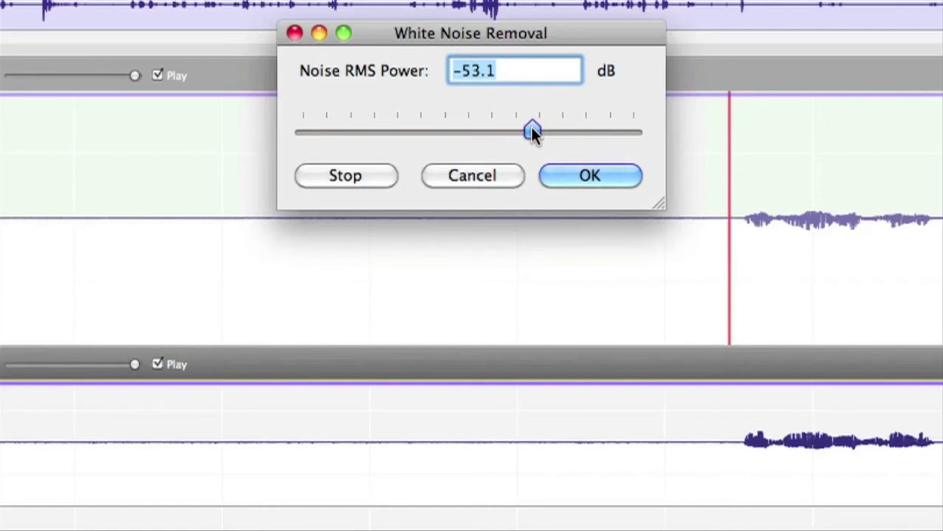
left_click_drag(531, 127, 529, 126)
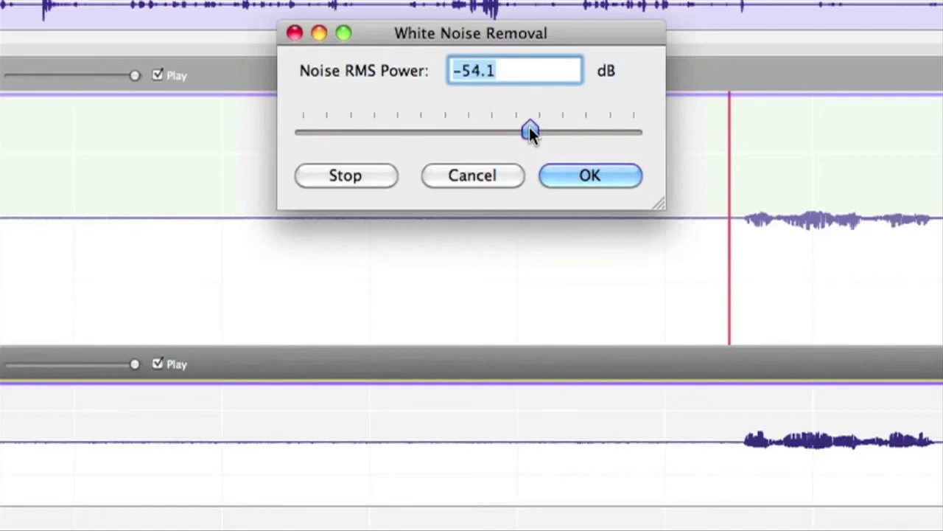
left_click(590, 175)
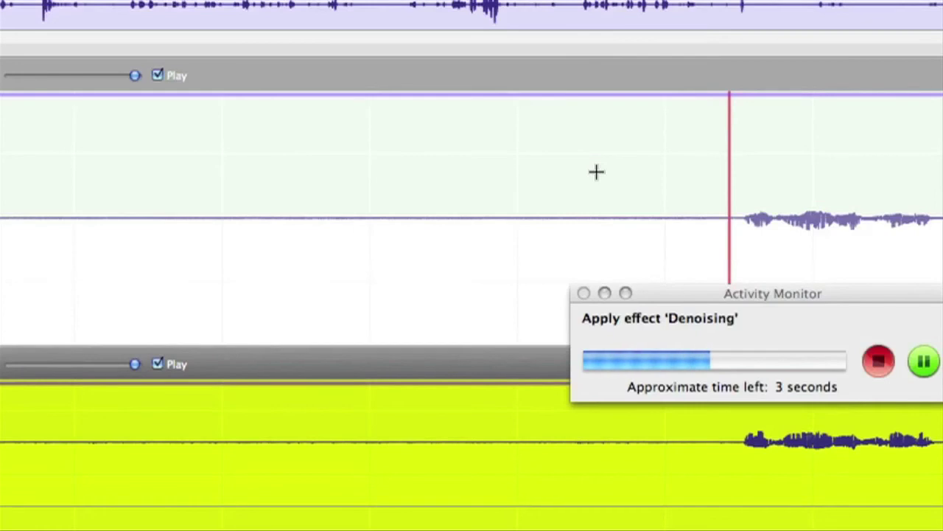
Play the denoised STE-005.wav speech from about 00'06"9 and the unnamed camera track from 00'07"225 to compare them.
left_click(563, 488)
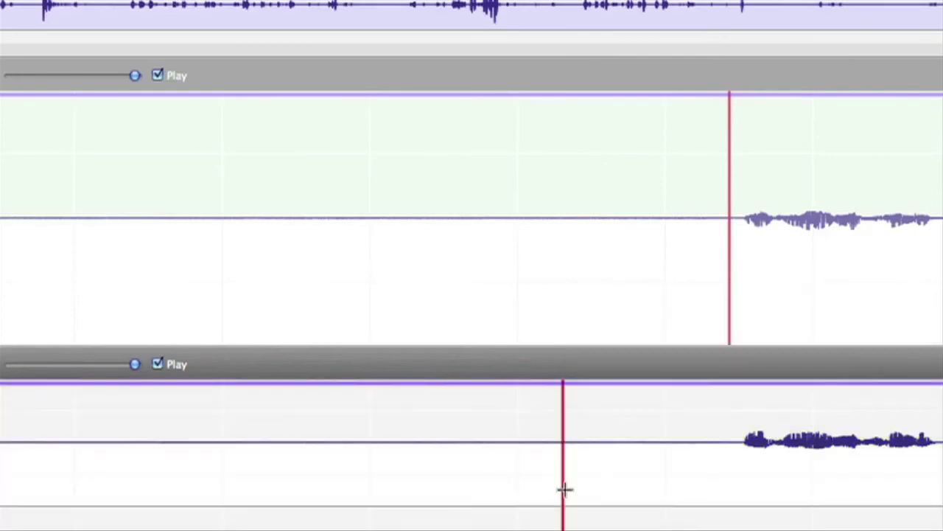
left_click(653, 494)
key("space")
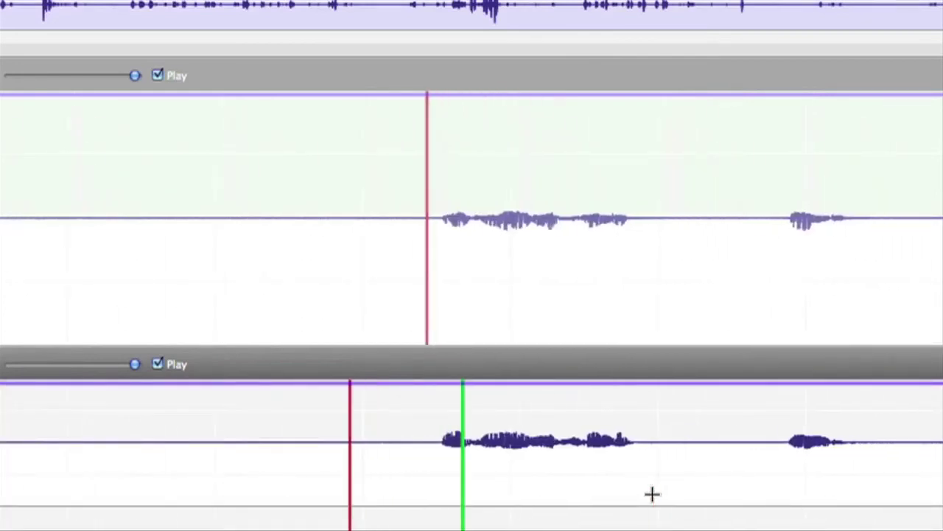
key("space")
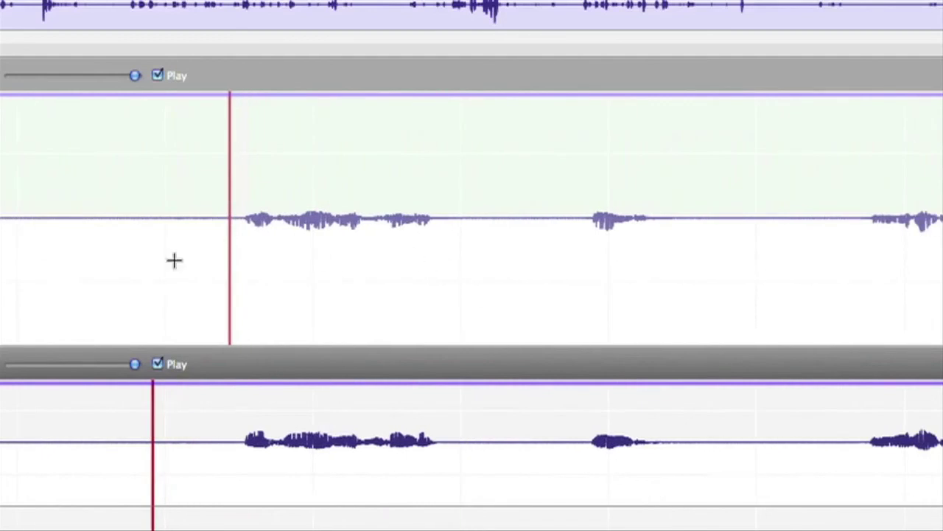
left_click(197, 274)
key("space")
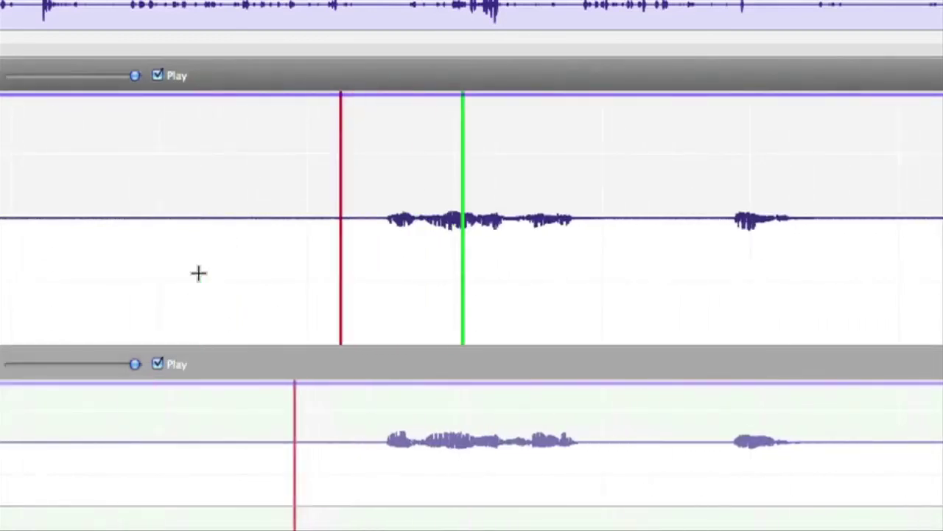
key("space")
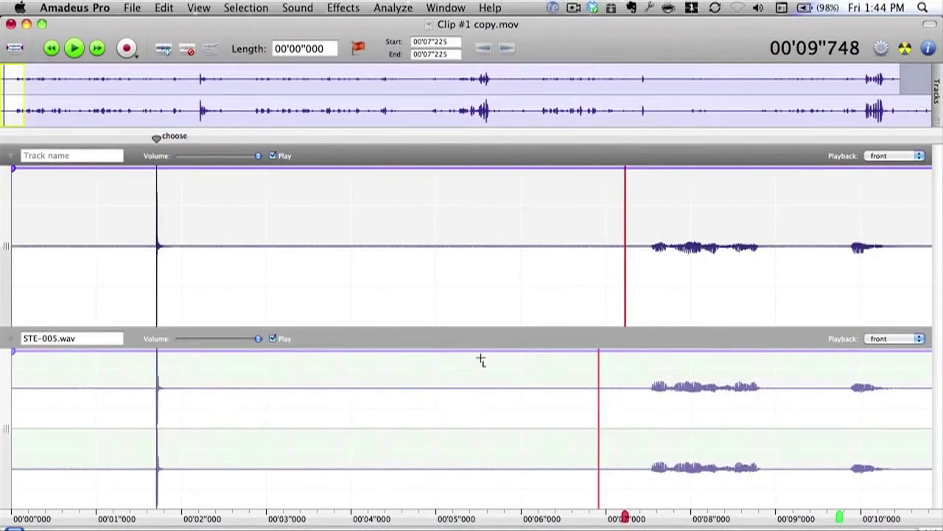
Delete the part of STE-005.wav from 06'38"848, where the camera track ends, to the end of the recording.
left_click_drag(15, 103, 889, 111)
left_click(810, 226)
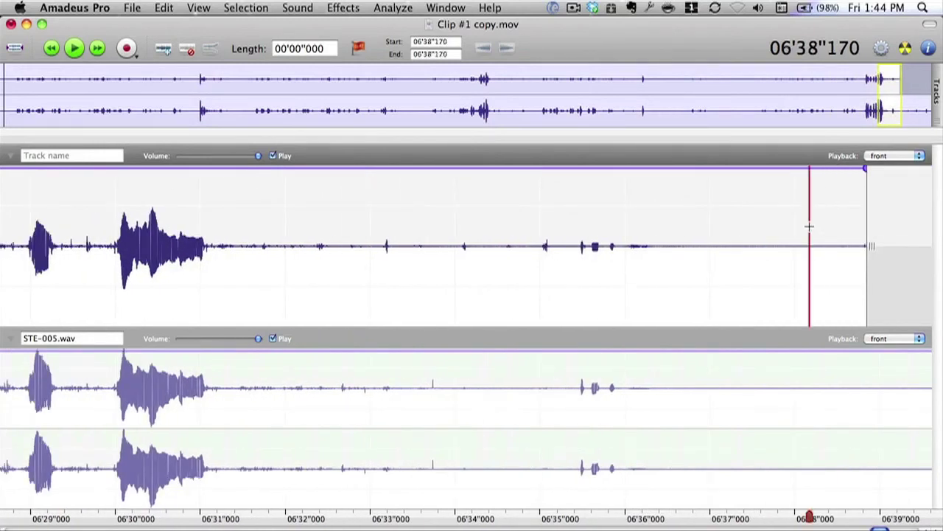
key("End")
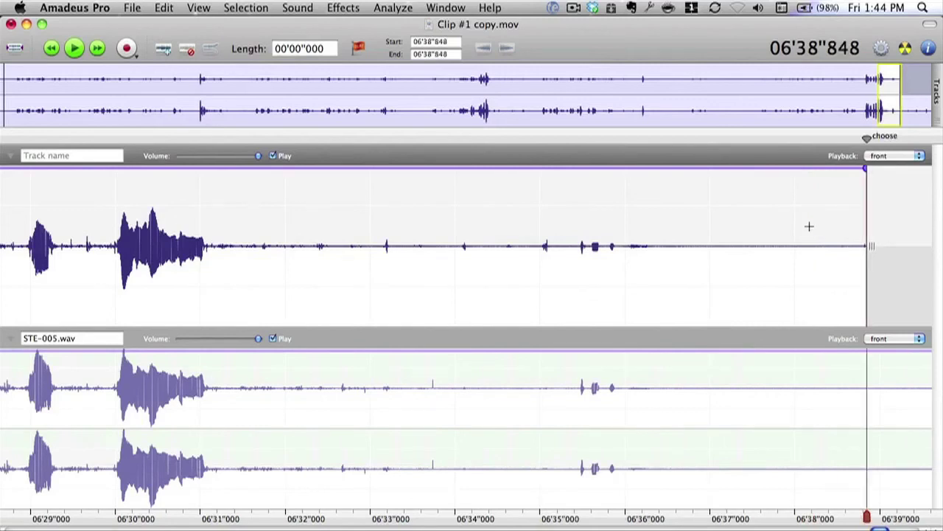
left_click(897, 402)
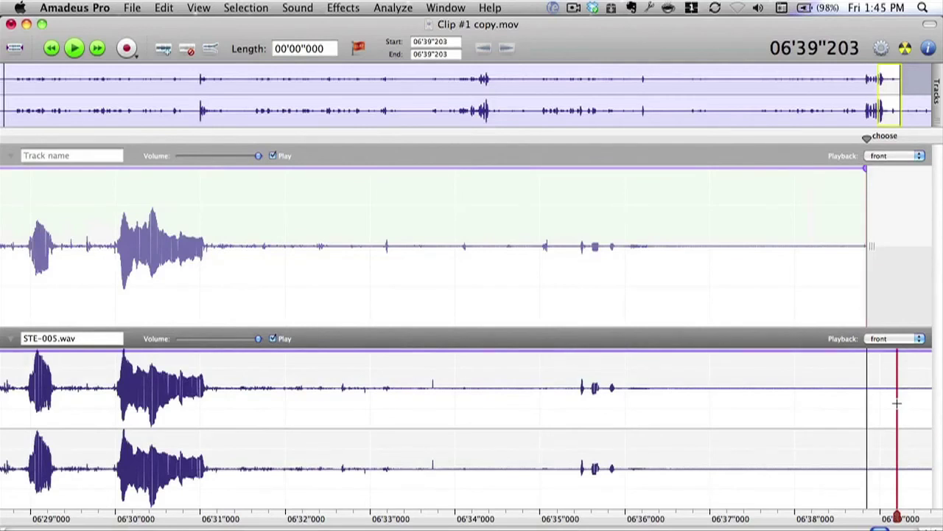
left_click(897, 402, "shift")
key("shift+End")
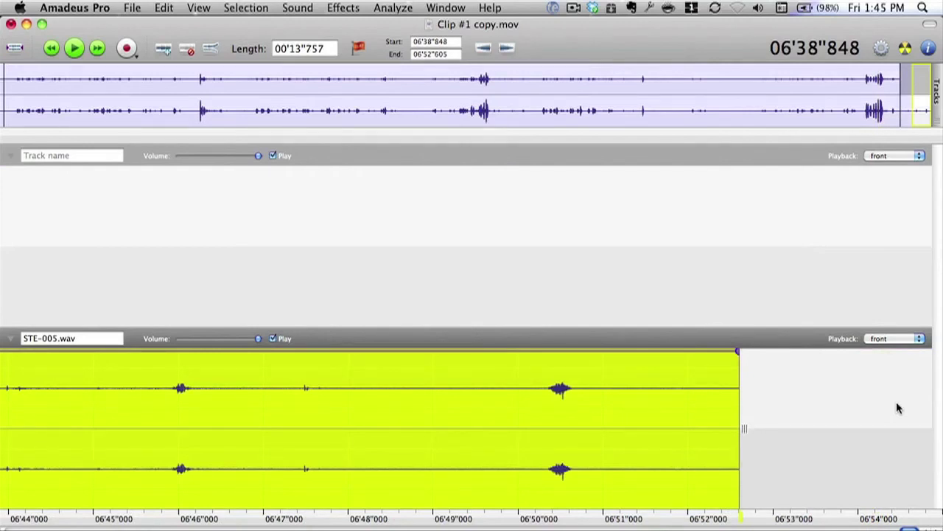
key("Delete")
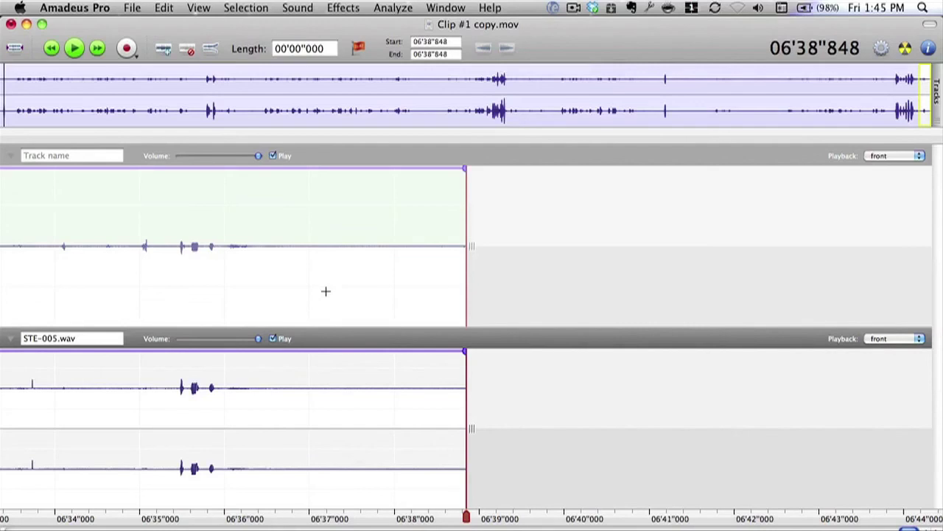
Delete the unnamed original camera audio track, keeping only STE-005.wav.
key("Down")
right_click(336, 156)
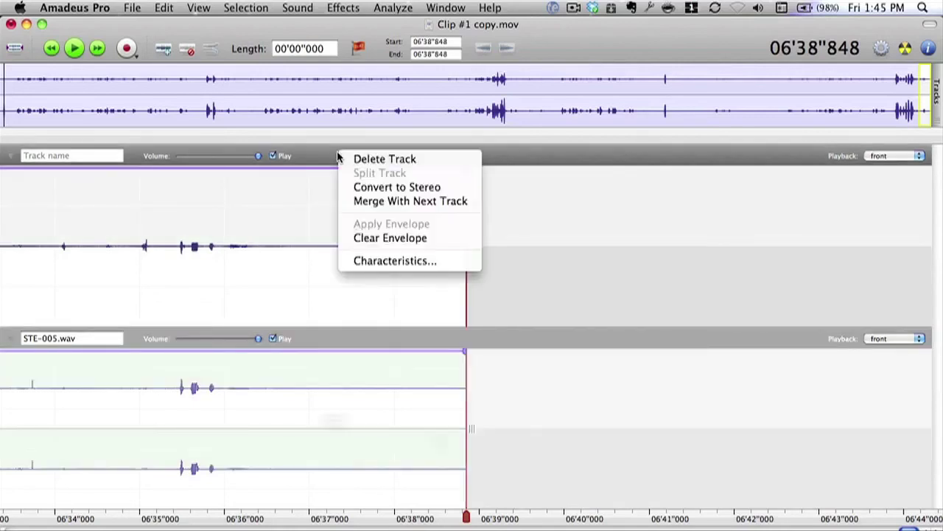
left_click(362, 159)
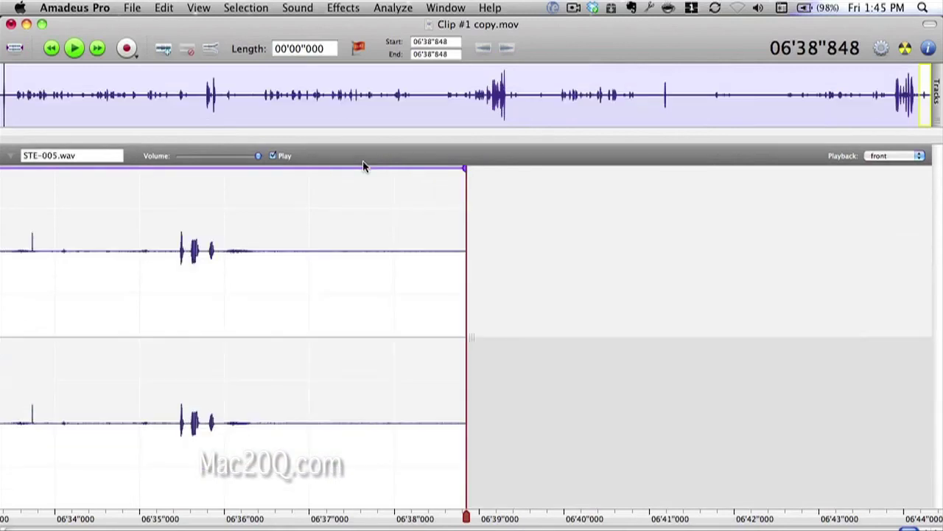
Play the trimmed STE-005.wav track from about 04'15"8 to check the sound.
scroll(343, 345, "left", 10)
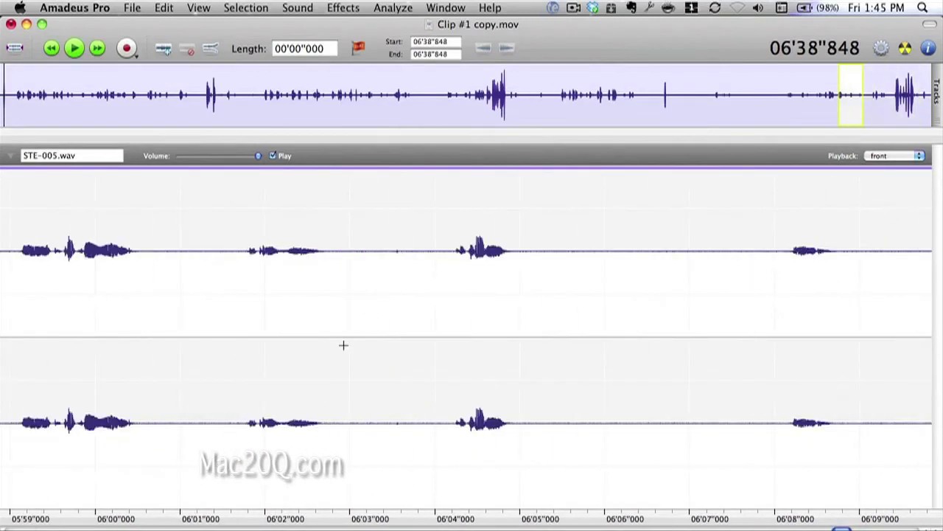
scroll(317, 336, "left", 20)
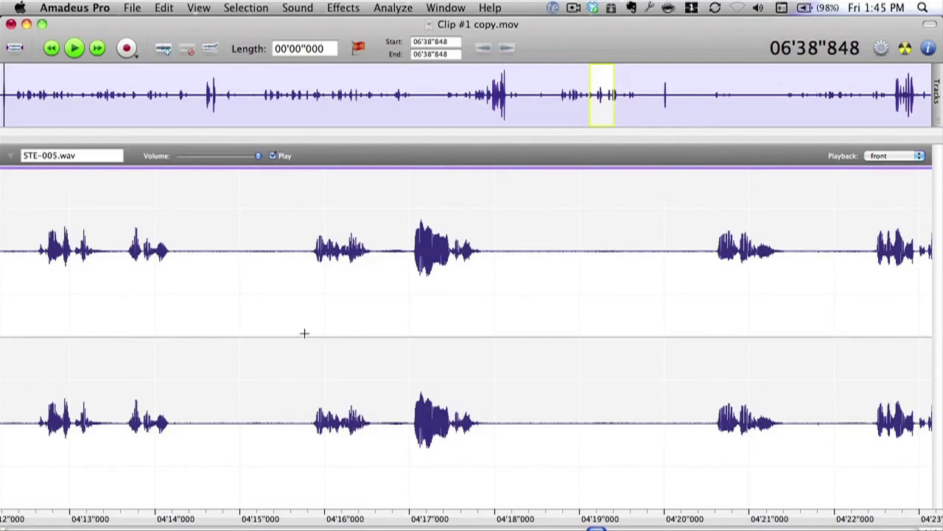
left_click(305, 333)
key("space")
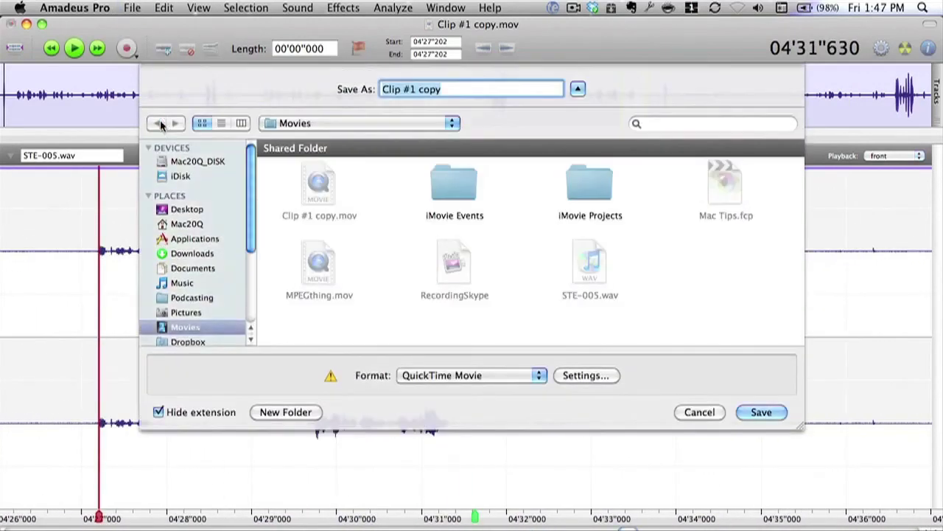
Save the audio in the Movies folder as Clip #1 copy in AIFF format.
left_click(485, 376)
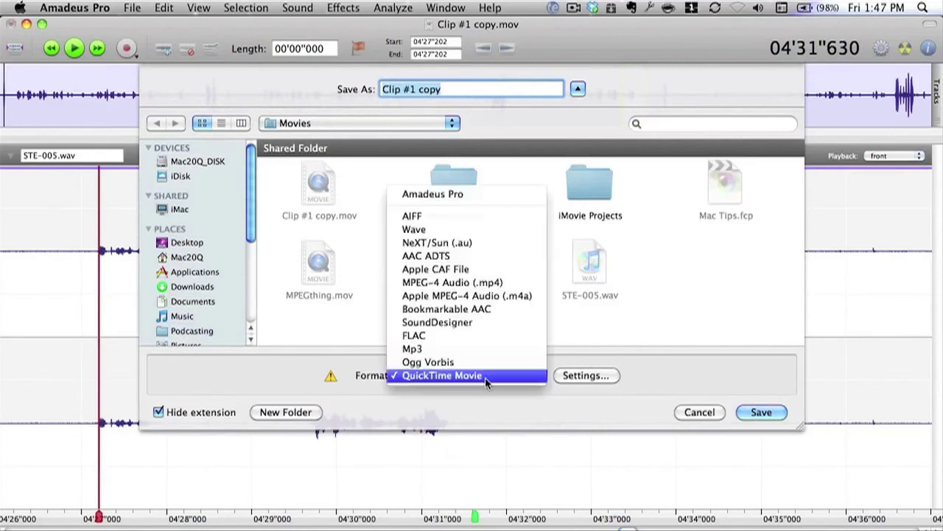
left_click(439, 216)
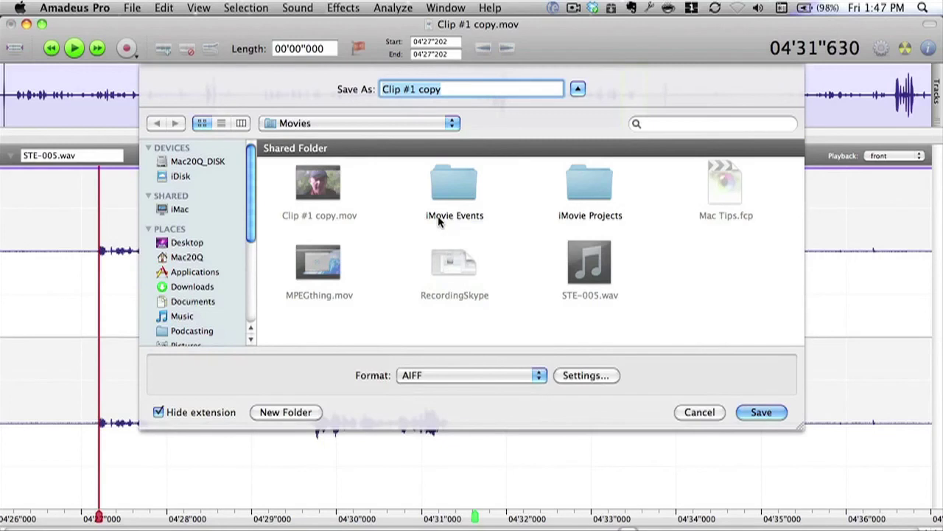
left_click(769, 412)
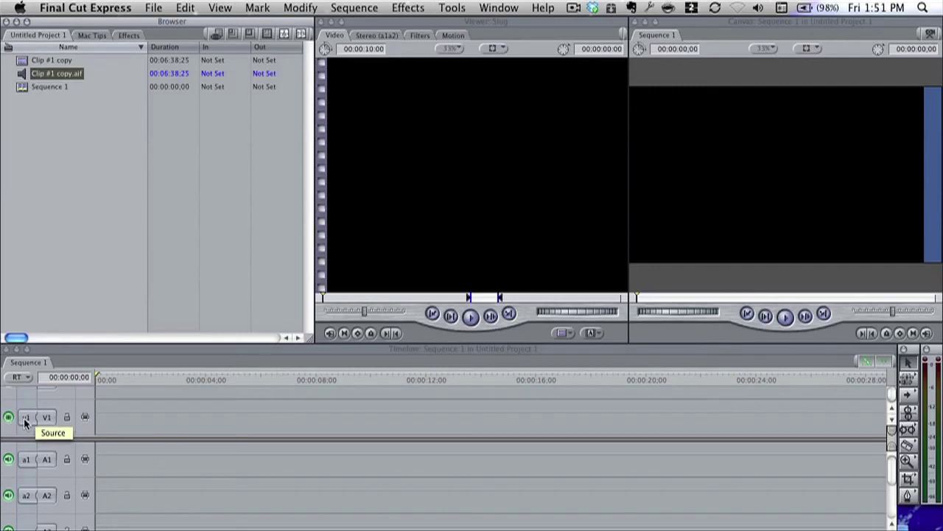
In Final Cut Express, place Clip #1 copy at the start of Sequence 1 as video only, on track V1.
double_click(33, 64)
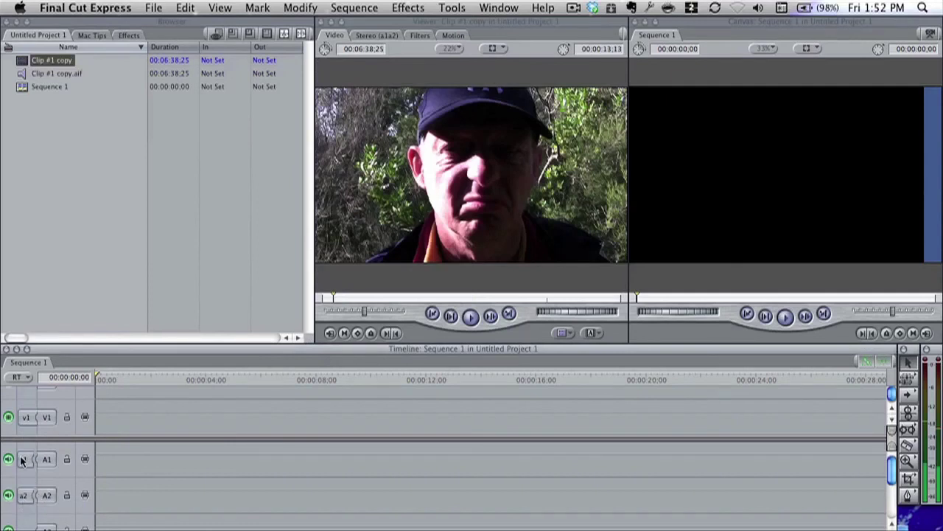
left_click_drag(28, 65, 106, 417)
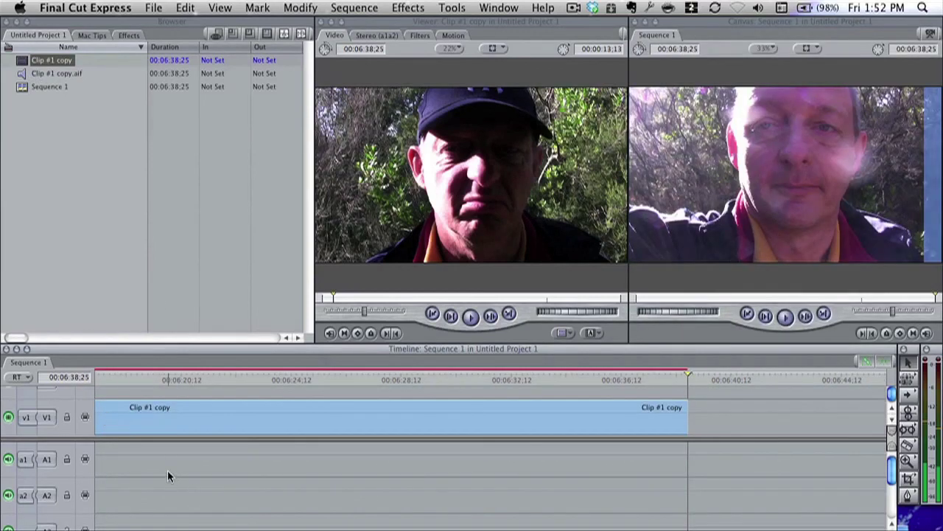
Place Clip #1 copy.aif on tracks A1 and A2 at the start of Sequence 1, beneath the video.
left_click(48, 74)
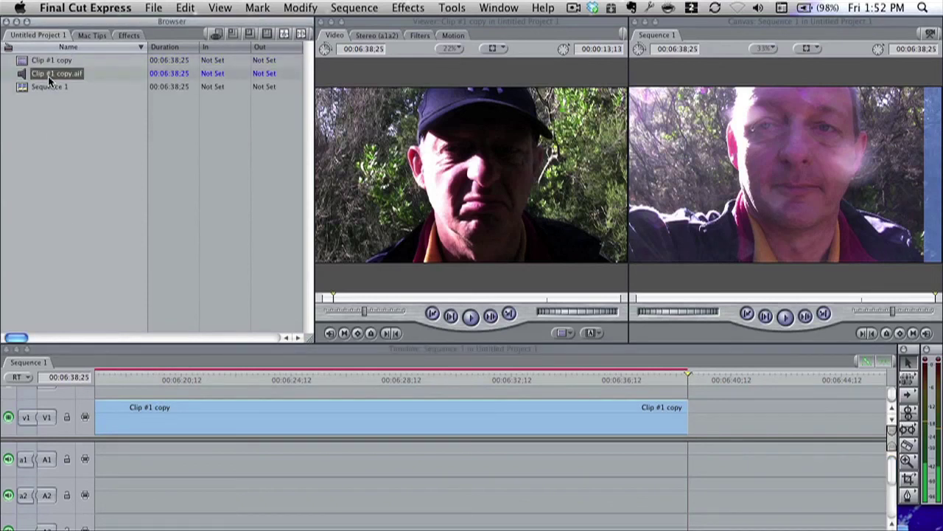
left_click_drag(102, 374, 100, 374)
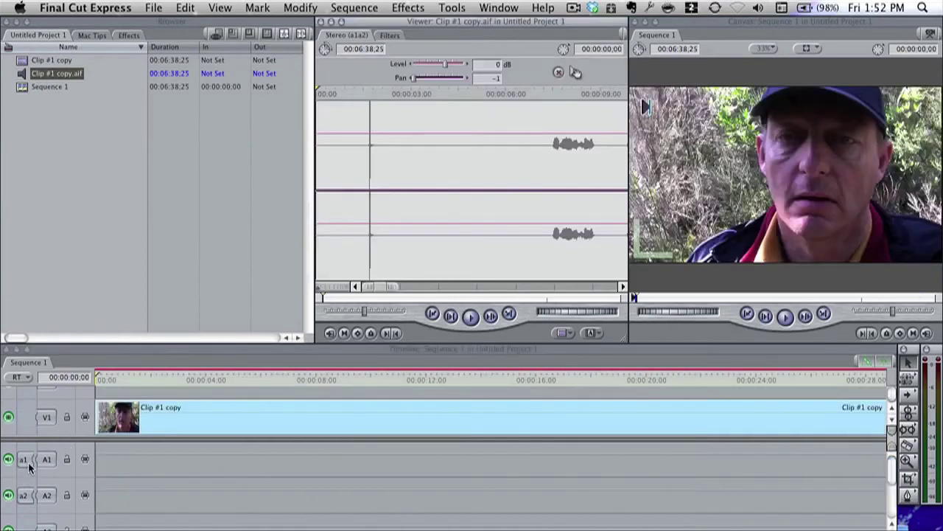
left_click(30, 464)
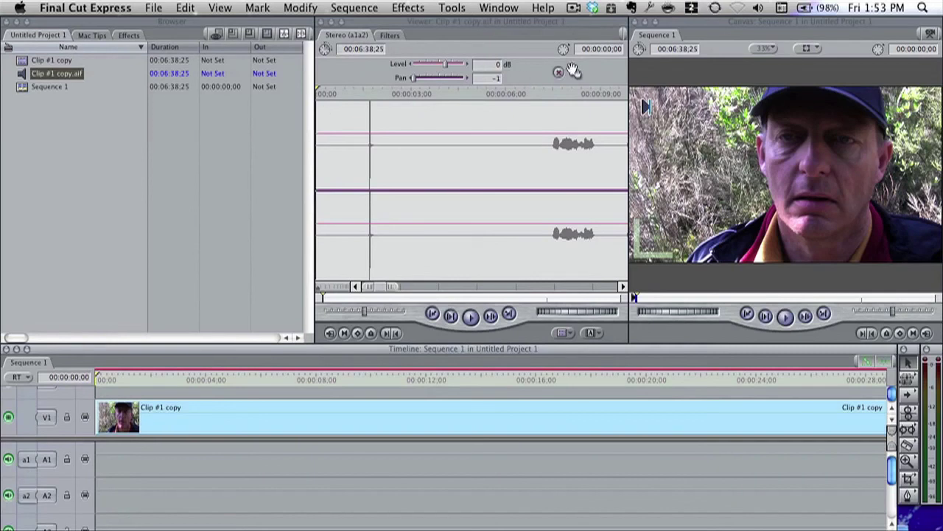
left_click_drag(574, 73, 690, 139)
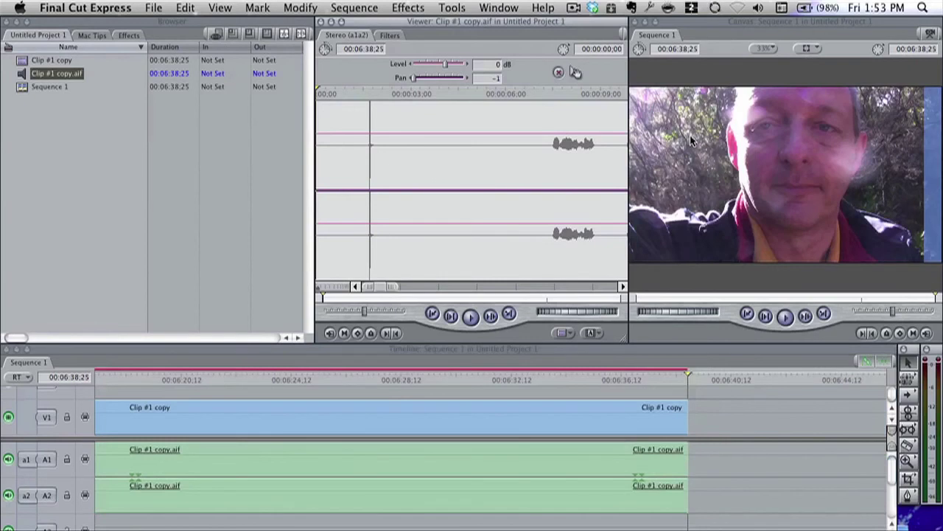
Play Sequence 1 at several points, including near 00:06:19;04 and 00:01:00, to check that sound and picture match.
key("j")
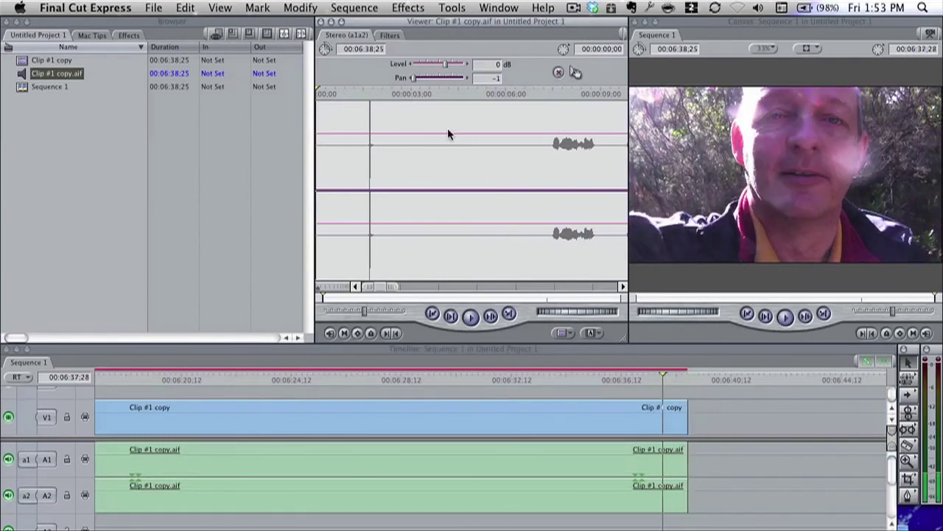
left_click(145, 380)
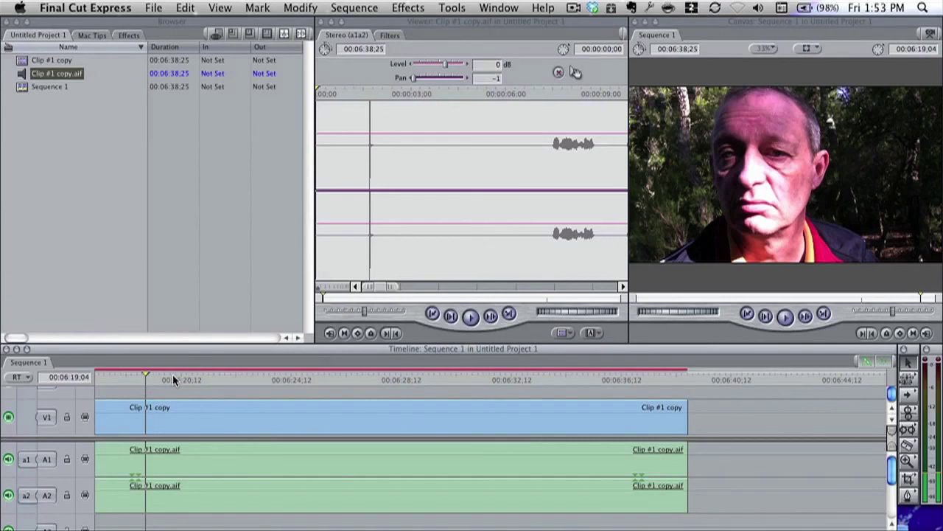
key("space")
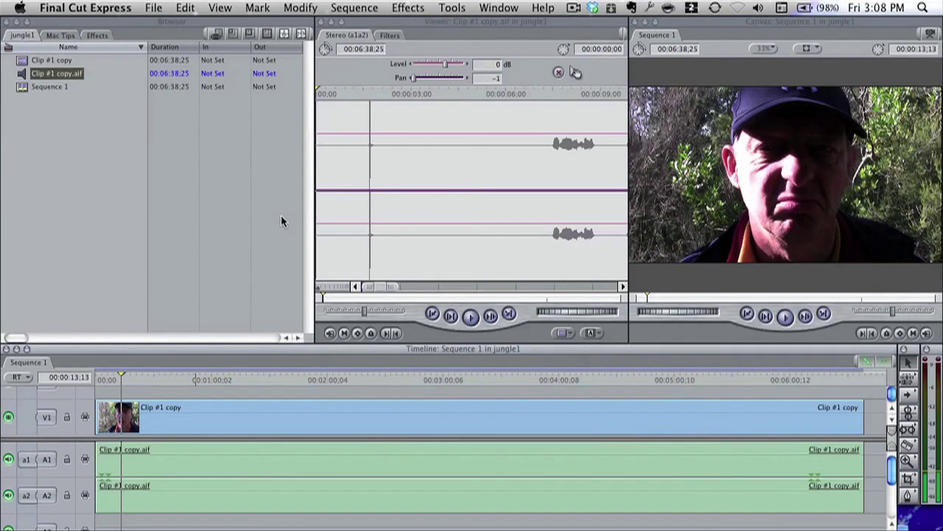
left_click(200, 377)
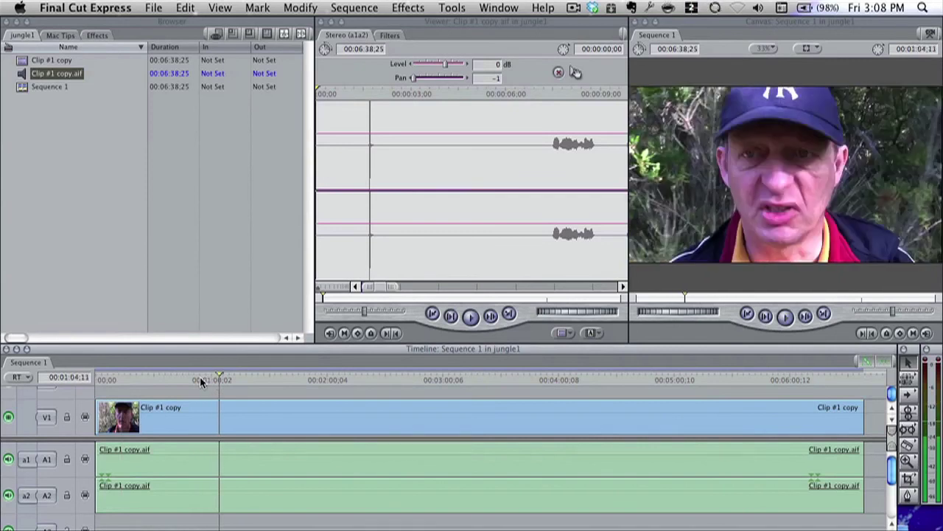
Link the Clip #1 copy video with the Clip #1 copy.aif audio and shift them together about 42 seconds forward in Sequence 1.
left_click(210, 417)
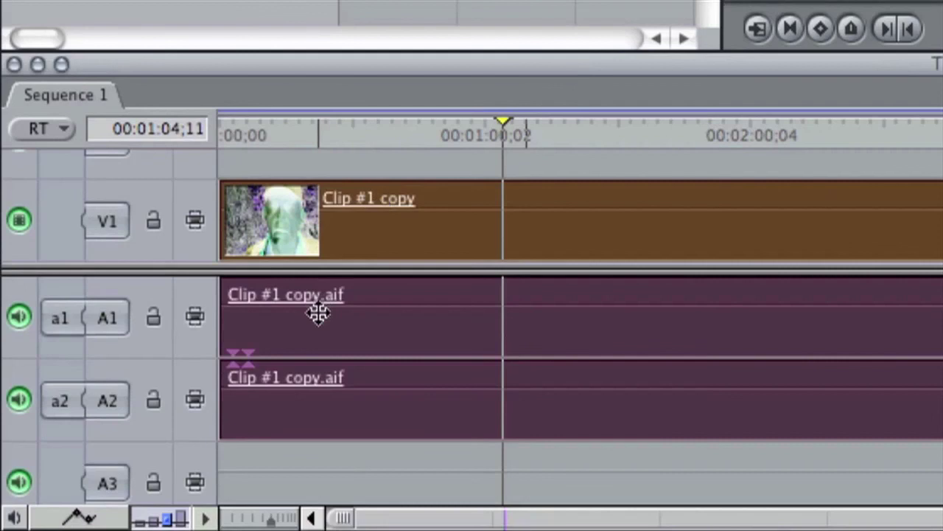
left_click(453, 456)
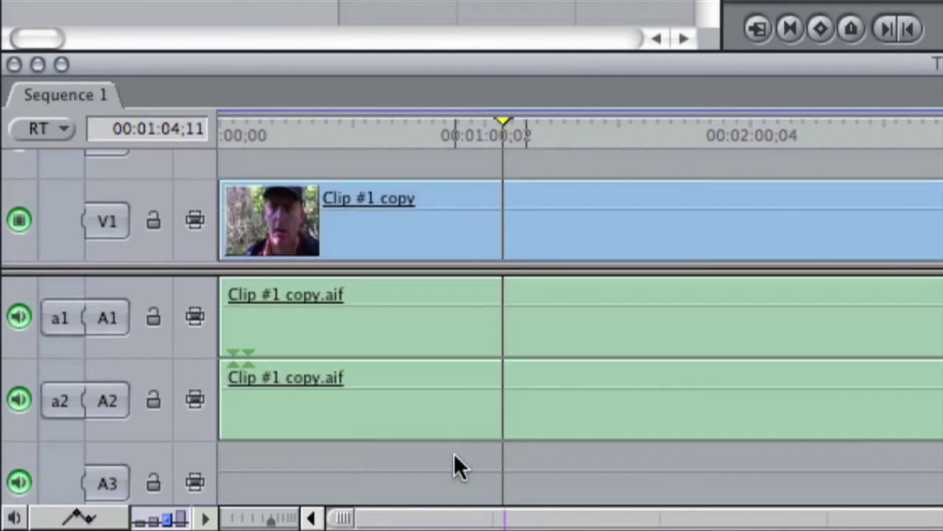
left_click(476, 229)
left_click_drag(476, 229, 659, 229)
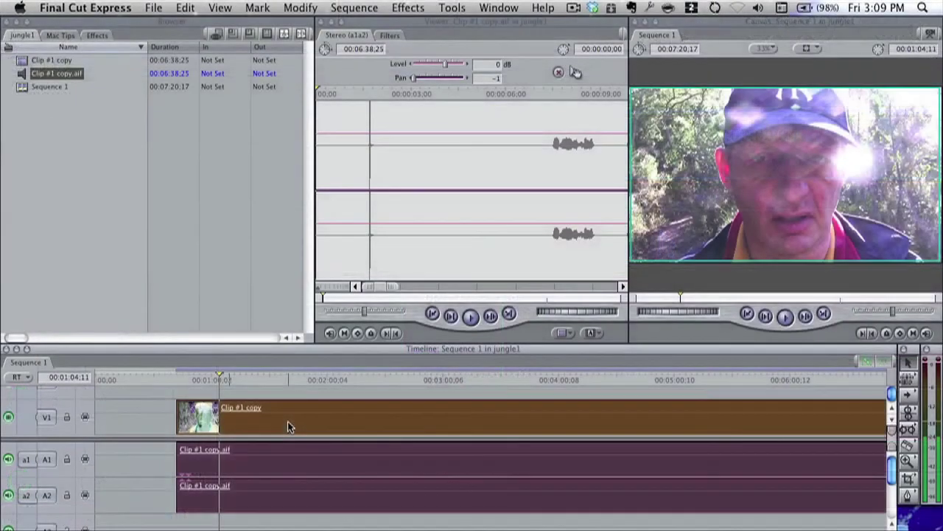